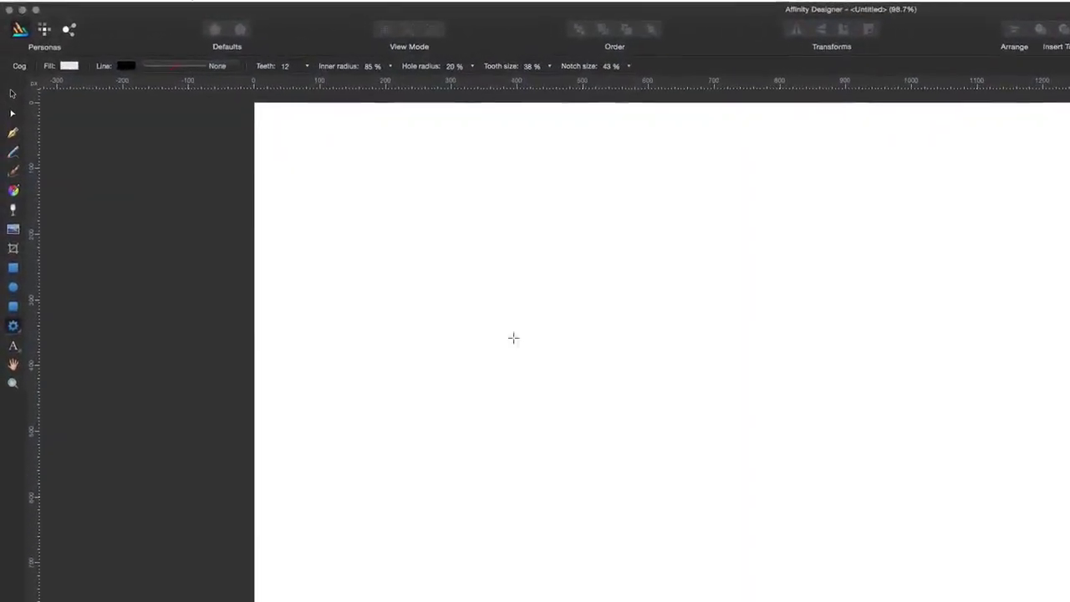
- Drag out a 12-tooth cog, about 372 × 347 px, in the lower middle of the page
{"action": "left_click_drag", "start_coordinate": [507, 319], "coordinate": [791, 582]}
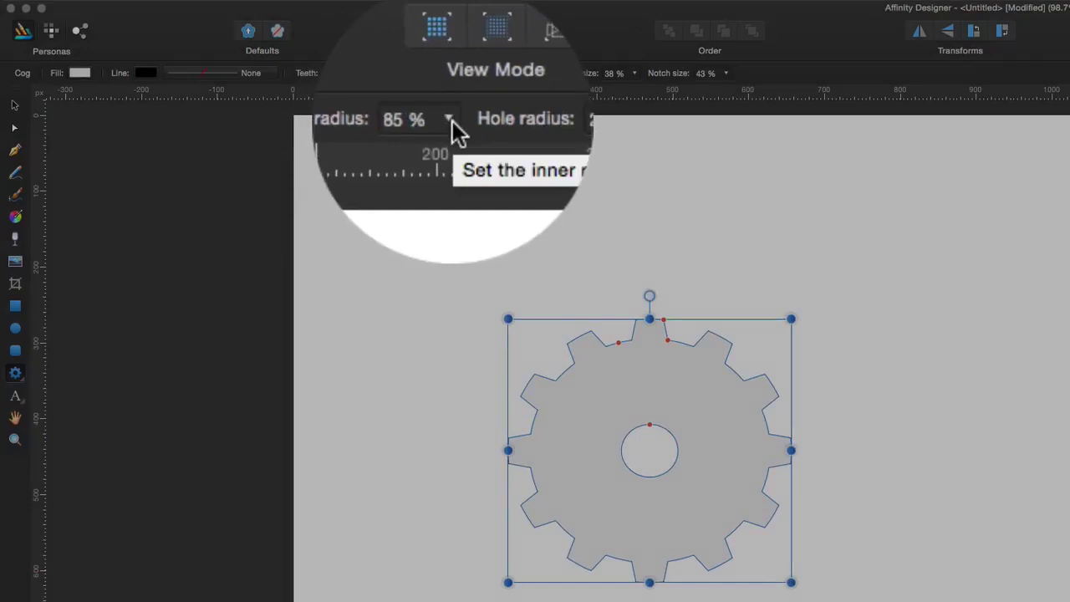
- Set the cog's inner radius to 49%, hole radius to 22% and tooth size to 28%
{"action": "left_click", "coordinate": [450, 119]}
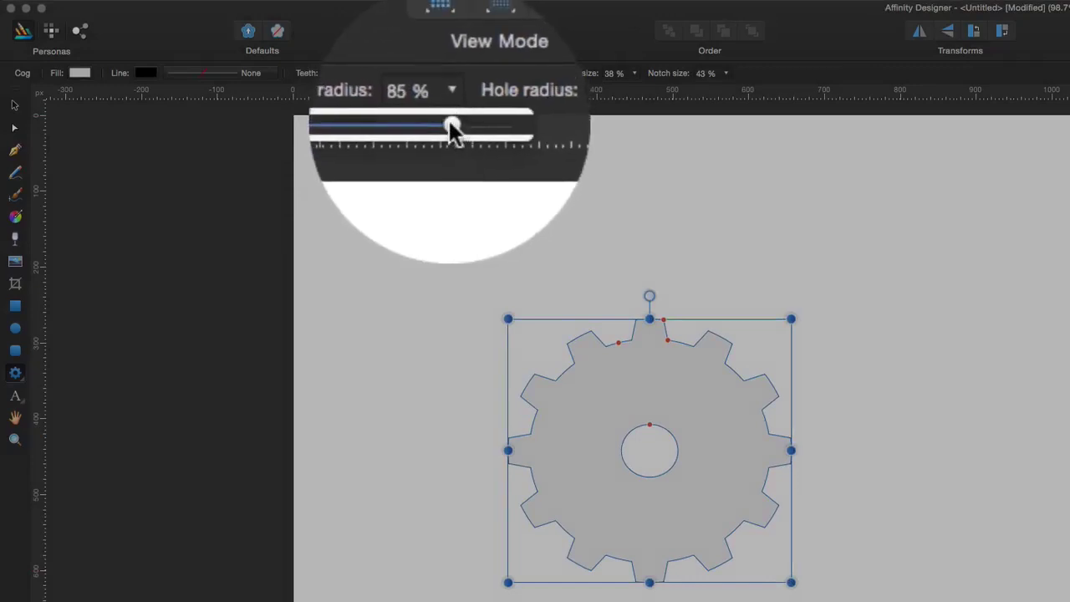
{"action": "left_click_drag", "start_coordinate": [456, 94], "coordinate": [394, 94]}
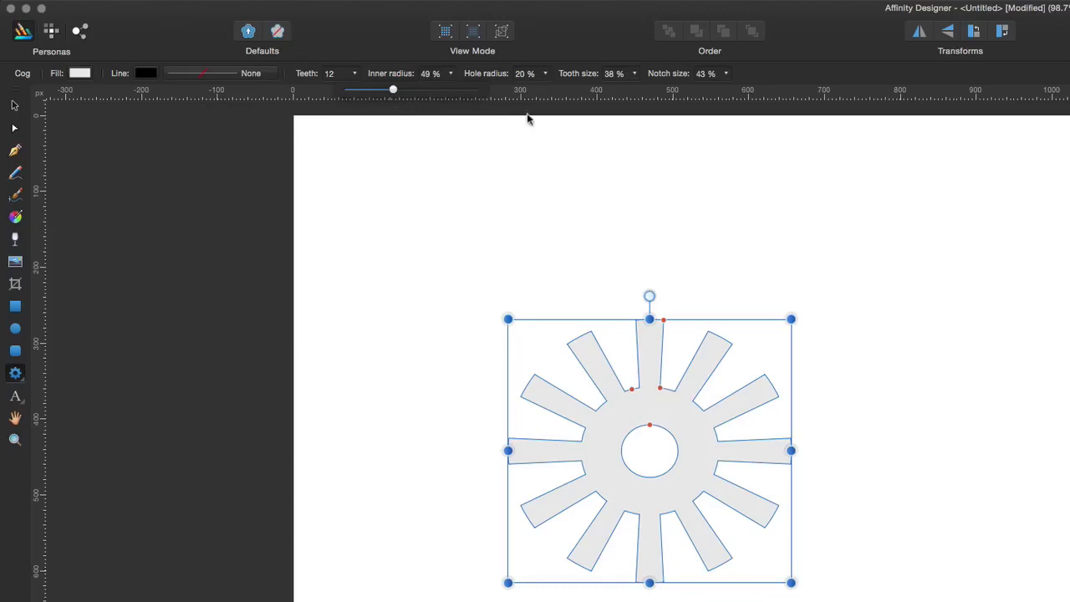
{"action": "left_click", "coordinate": [545, 75]}
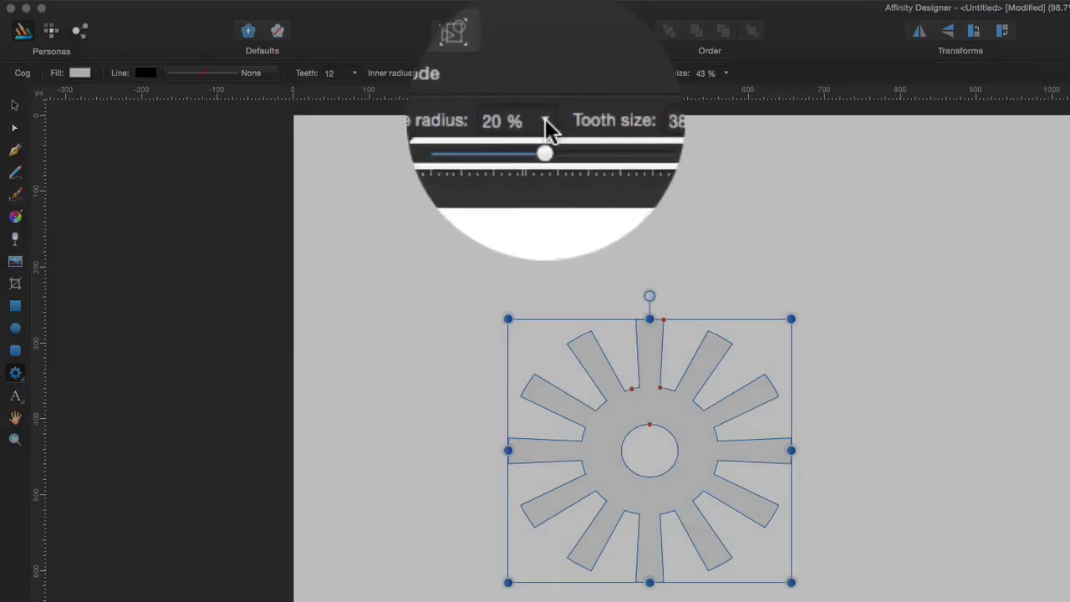
{"action": "mouse_move", "coordinate": [548, 92]}
{"action": "left_mouse_down"}
{"action": "mouse_move", "coordinate": [583, 99]}
{"action": "mouse_move", "coordinate": [533, 98]}
{"action": "mouse_move", "coordinate": [552, 98]}
{"action": "left_mouse_up"}
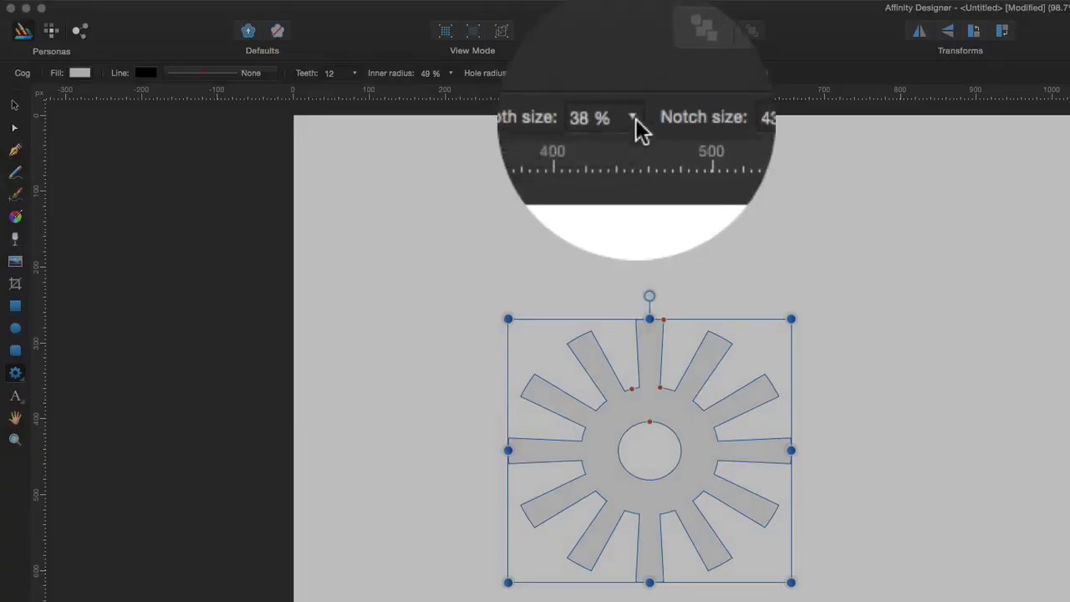
{"action": "left_click", "coordinate": [636, 130]}
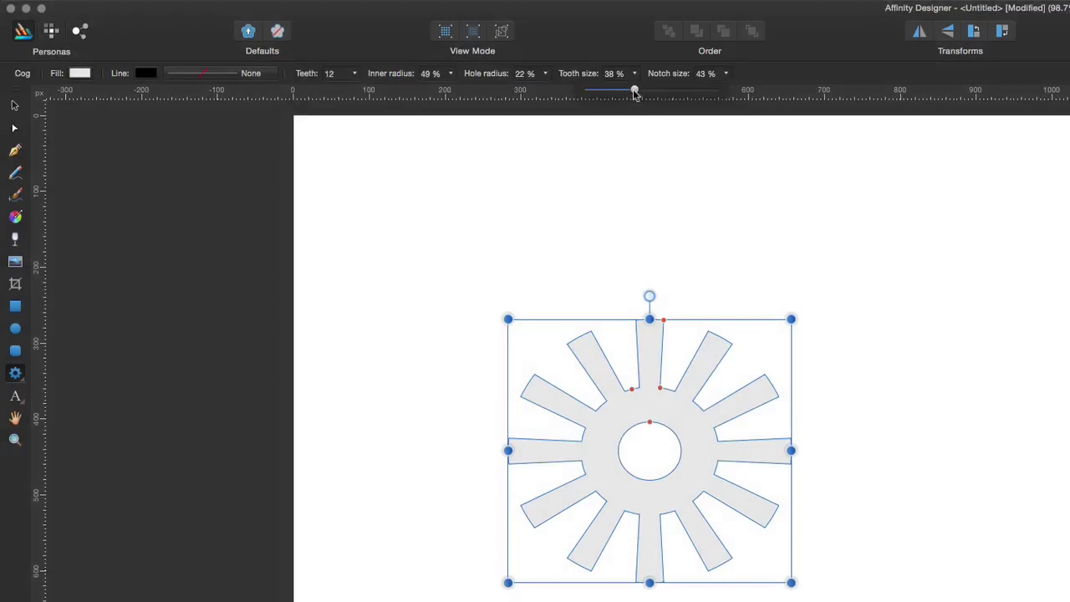
{"action": "mouse_move", "coordinate": [637, 91]}
{"action": "left_mouse_down"}
{"action": "mouse_move", "coordinate": [664, 94]}
{"action": "mouse_move", "coordinate": [623, 95]}
{"action": "left_mouse_up"}
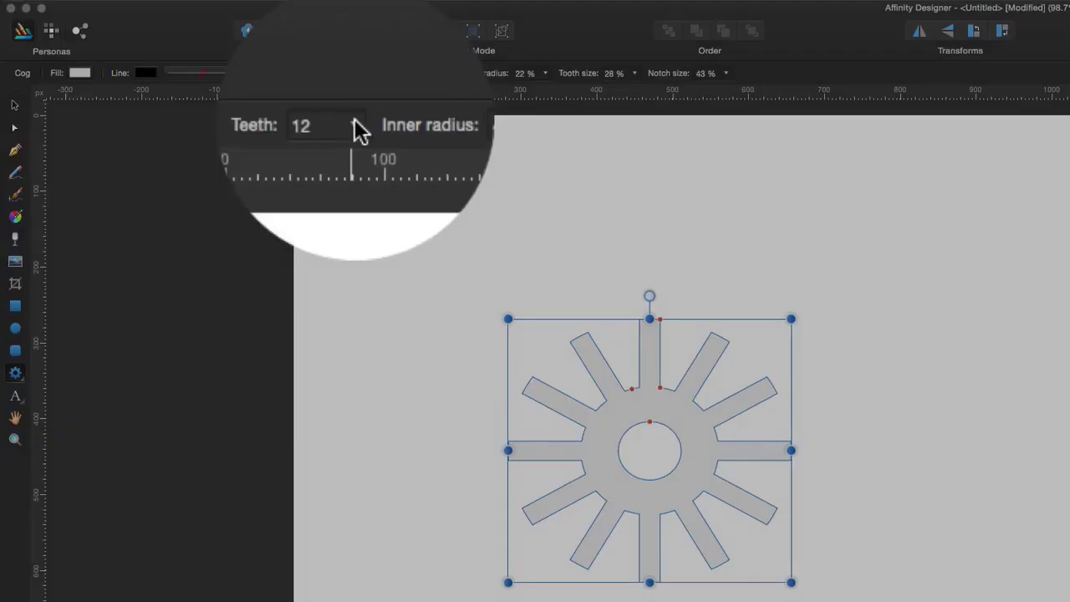
- Increase the cog's tooth count to 22
{"action": "left_click", "coordinate": [357, 77]}
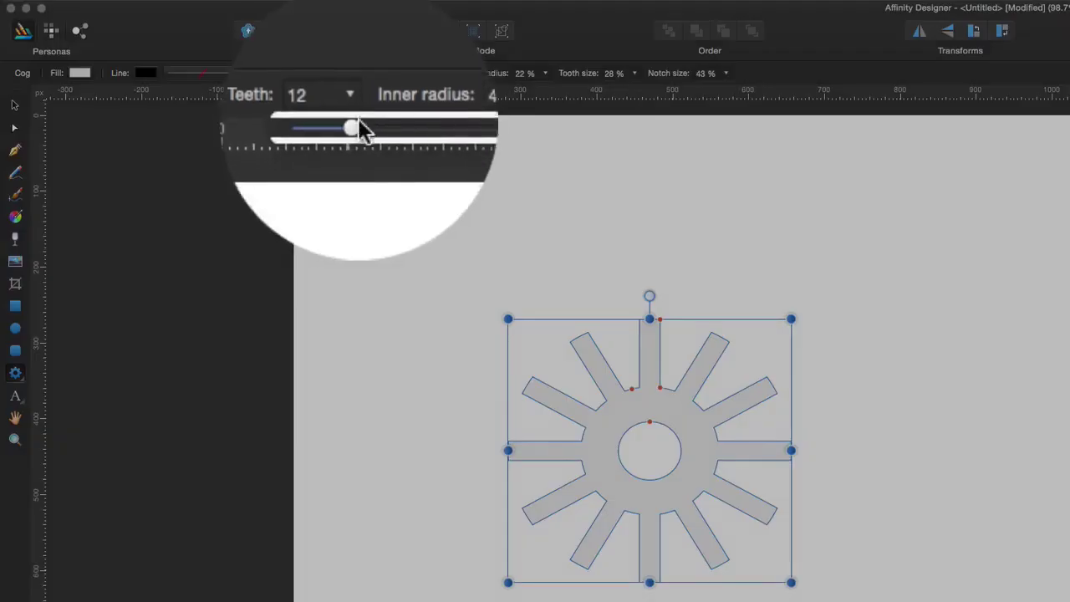
{"action": "mouse_move", "coordinate": [357, 130]}
{"action": "left_mouse_down"}
{"action": "mouse_move", "coordinate": [401, 131]}
{"action": "mouse_move", "coordinate": [374, 130]}
{"action": "left_mouse_up"}
{"action": "mouse_move", "coordinate": [374, 92]}
{"action": "left_mouse_down"}
{"action": "mouse_move", "coordinate": [406, 101]}
{"action": "mouse_move", "coordinate": [368, 96]}
{"action": "mouse_move", "coordinate": [383, 97]}
{"action": "left_mouse_up"}
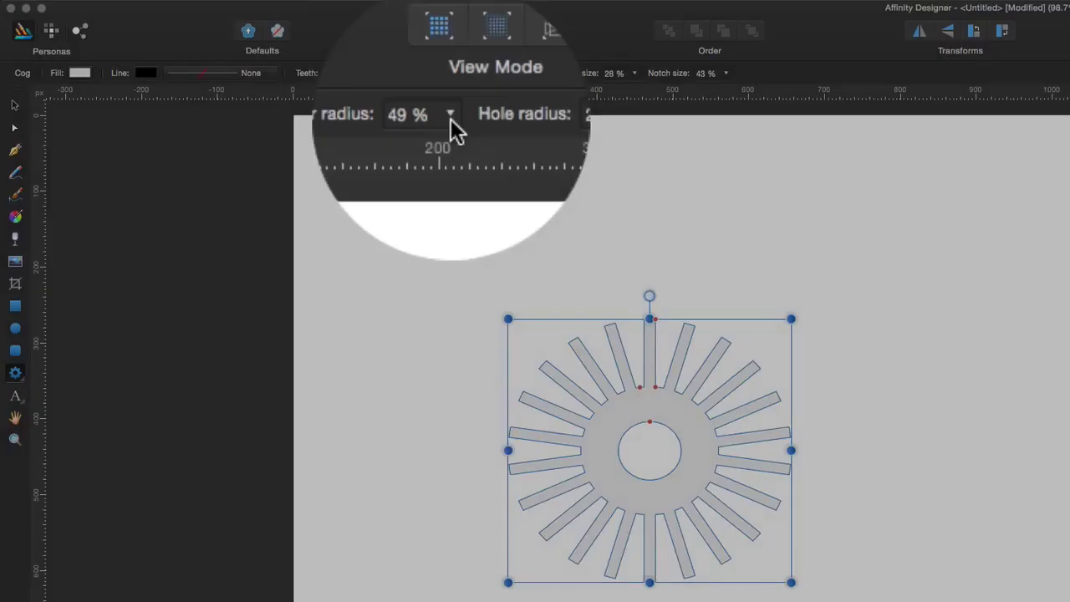
- Set the cog's inner radius to 82% and notch size to 50% for short squared teeth
{"action": "left_click", "coordinate": [451, 126]}
{"action": "left_click_drag", "start_coordinate": [455, 131], "coordinate": [508, 99]}
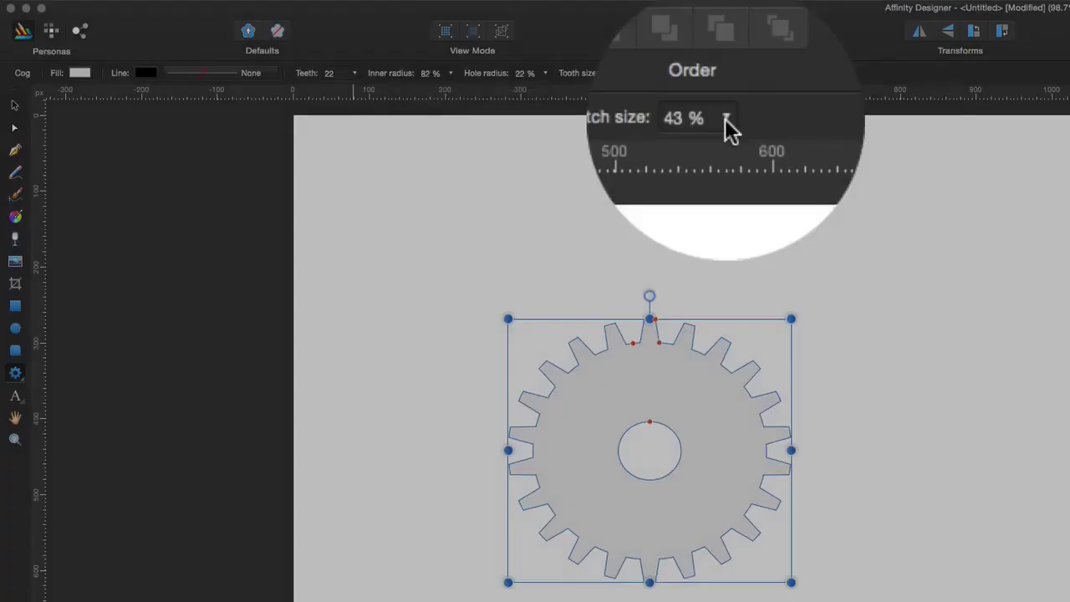
{"action": "left_click", "coordinate": [726, 121]}
{"action": "left_click_drag", "start_coordinate": [729, 130], "coordinate": [736, 101]}
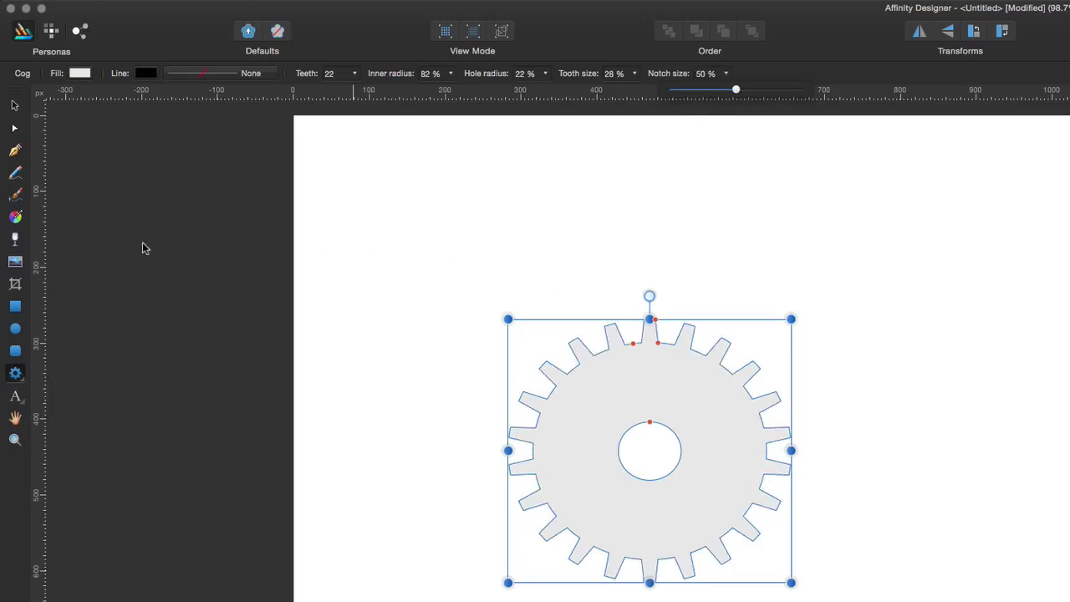
{"action": "left_click", "coordinate": [23, 385]}
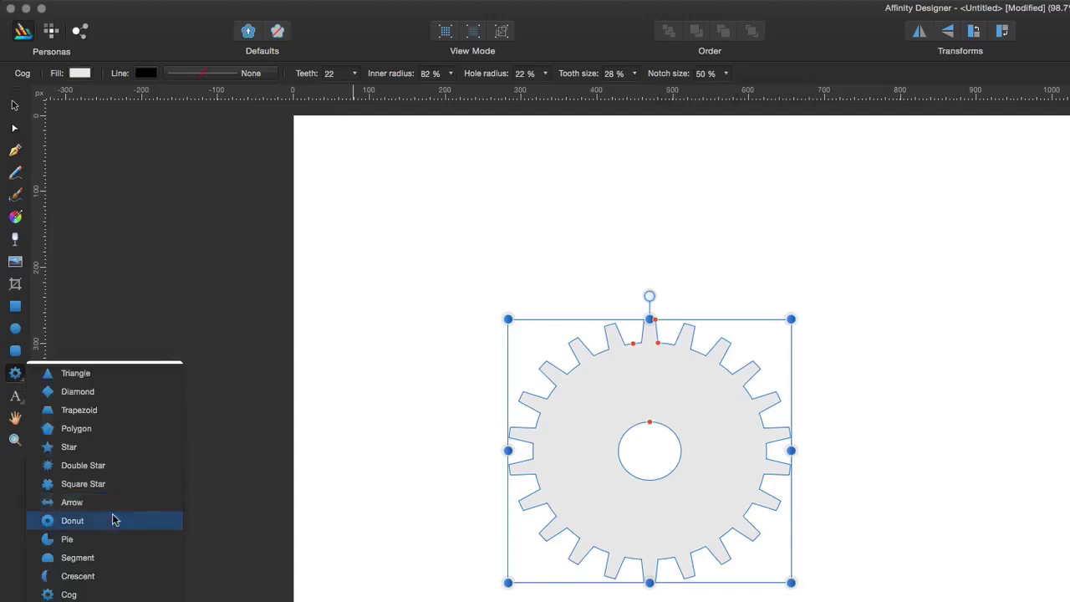
- Draw a donut about 299 × 299 px to the right of the cog
{"action": "left_click", "coordinate": [107, 524]}
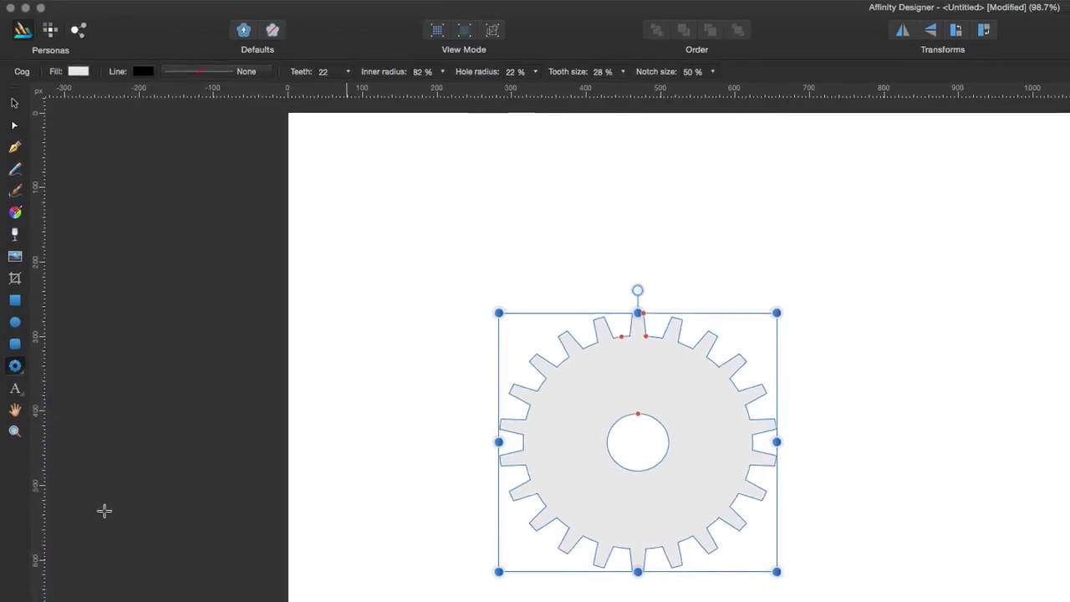
{"action": "left_click_drag", "start_coordinate": [963, 376], "coordinate": [1069, 532]}
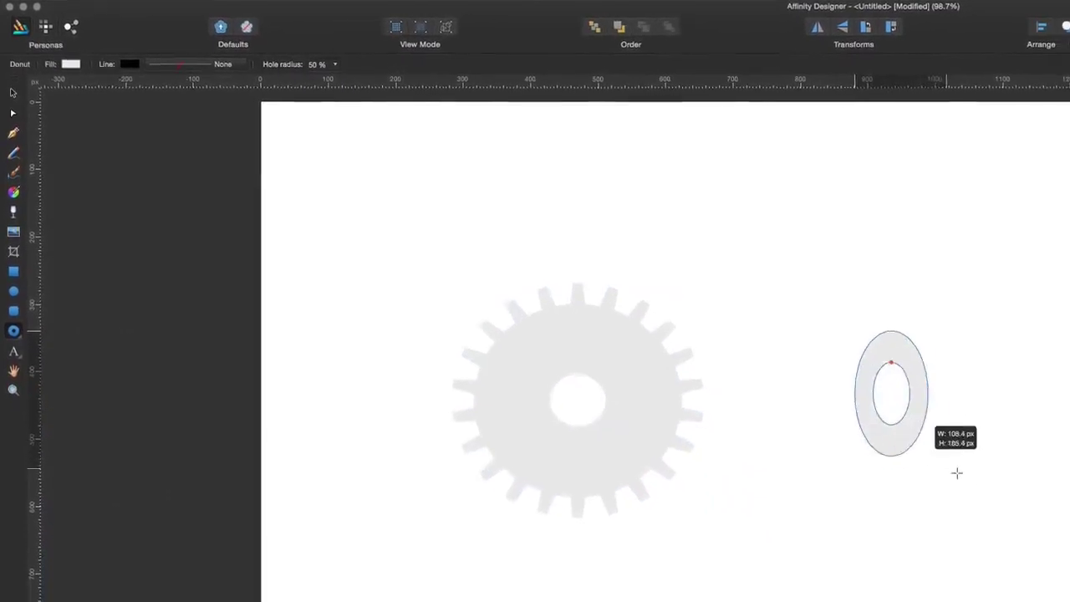
{"action": "left_click_drag", "start_coordinate": [956, 473], "coordinate": [1030, 529]}
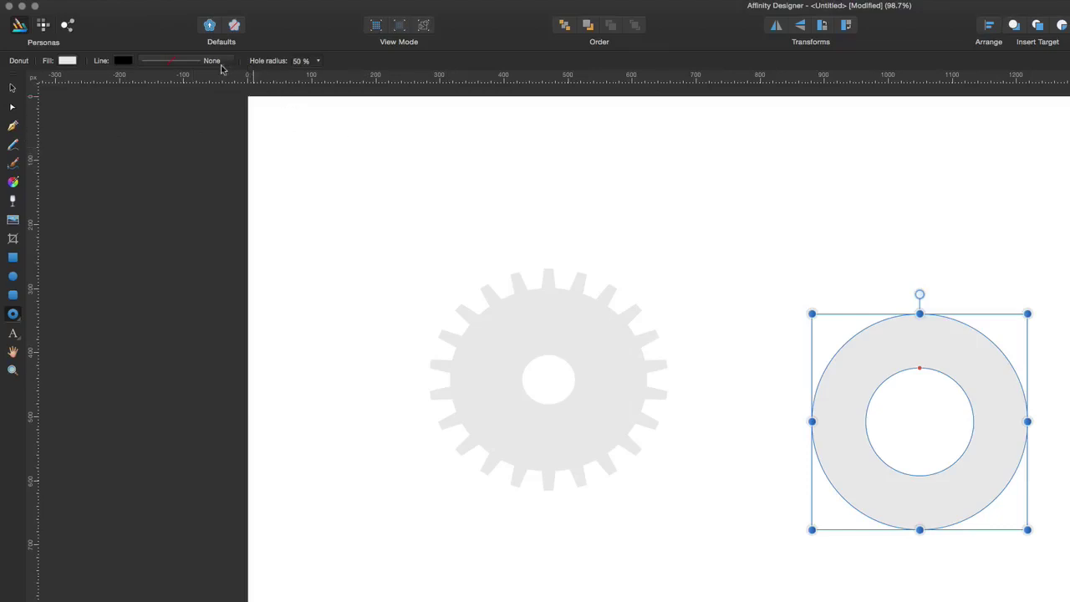
- Give the donut a solid 0.75 pt outline and a 70% hole radius
{"action": "left_click", "coordinate": [174, 64]}
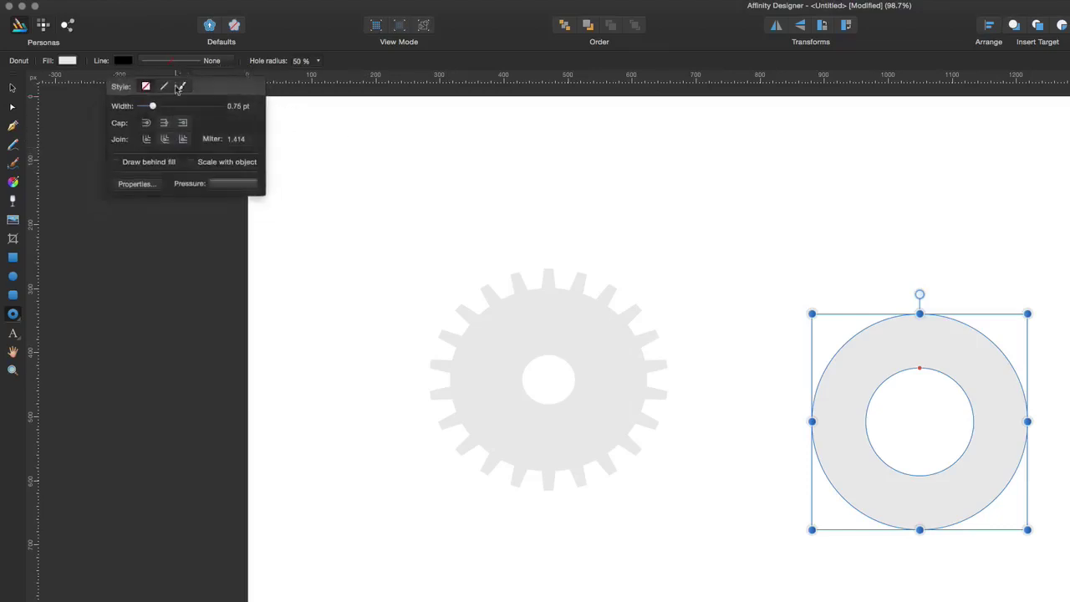
{"action": "left_click", "coordinate": [163, 86]}
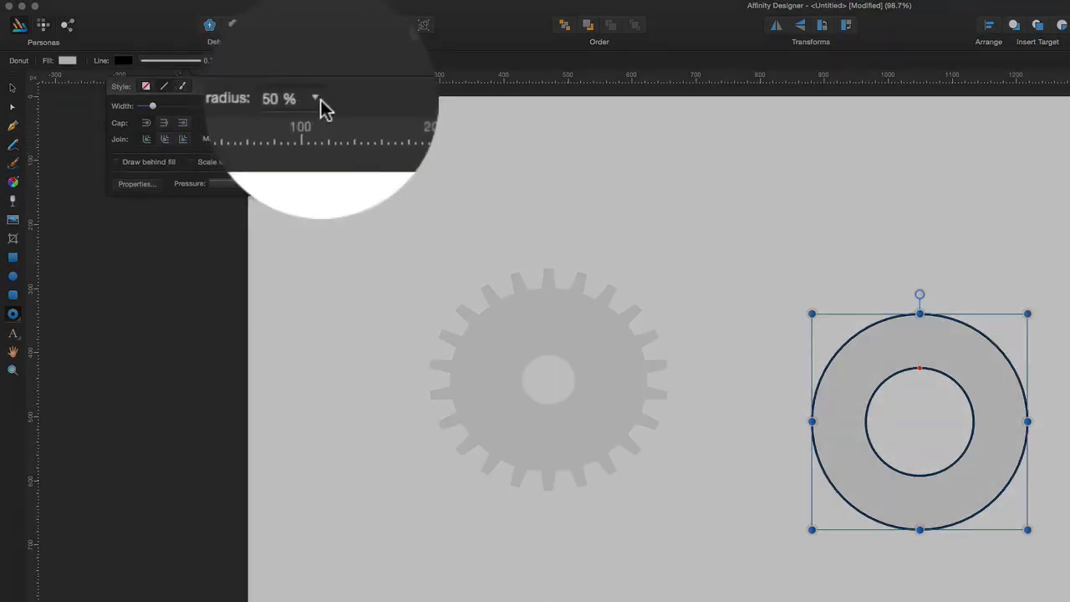
{"action": "left_click", "coordinate": [318, 61]}
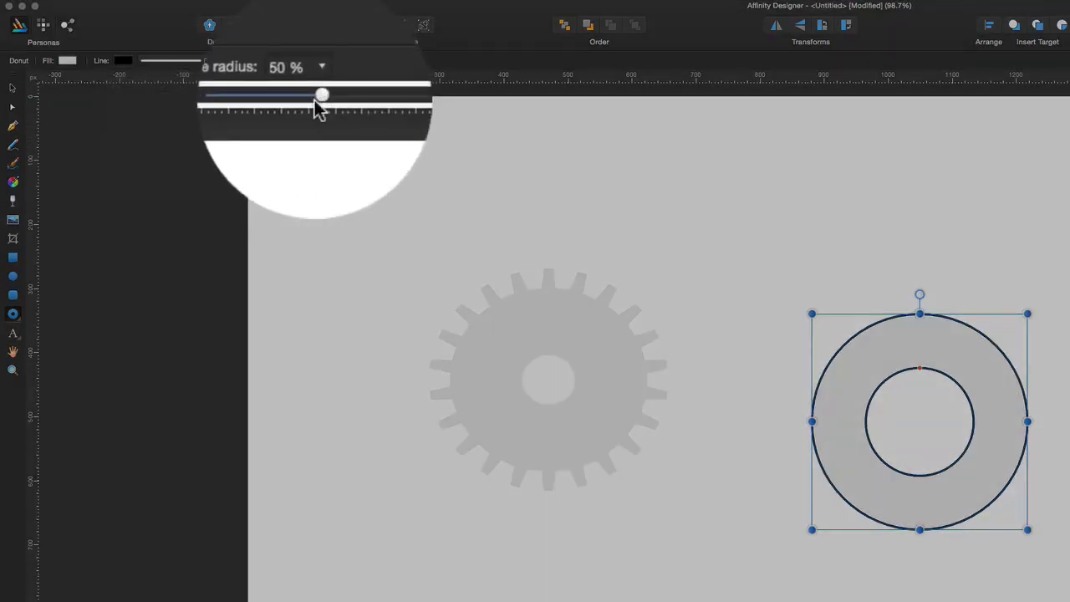
{"action": "left_click_drag", "start_coordinate": [318, 75], "coordinate": [340, 88]}
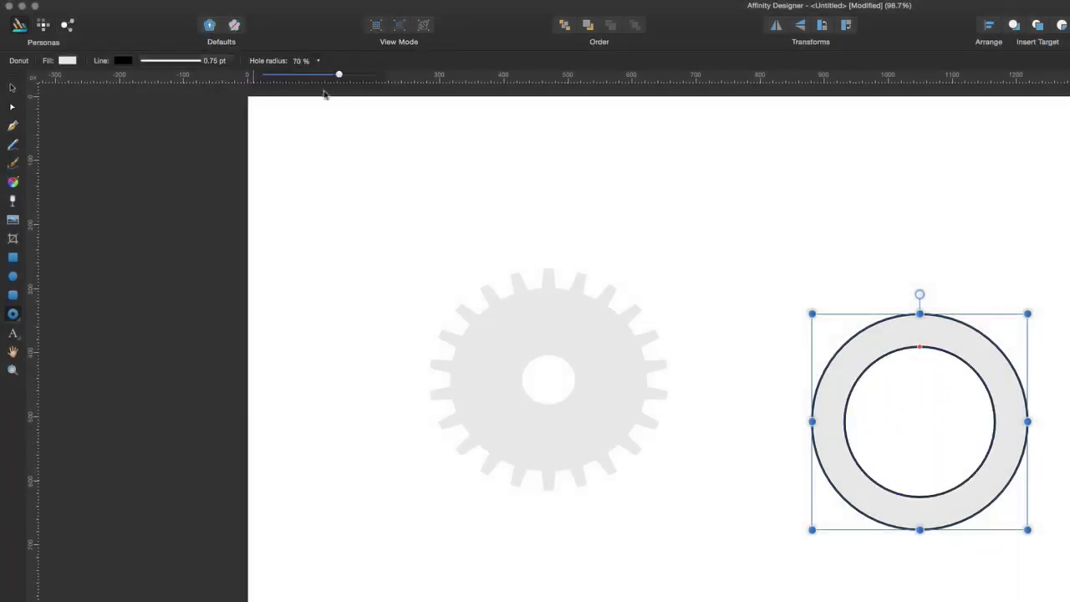
{"action": "left_click", "coordinate": [14, 185]}
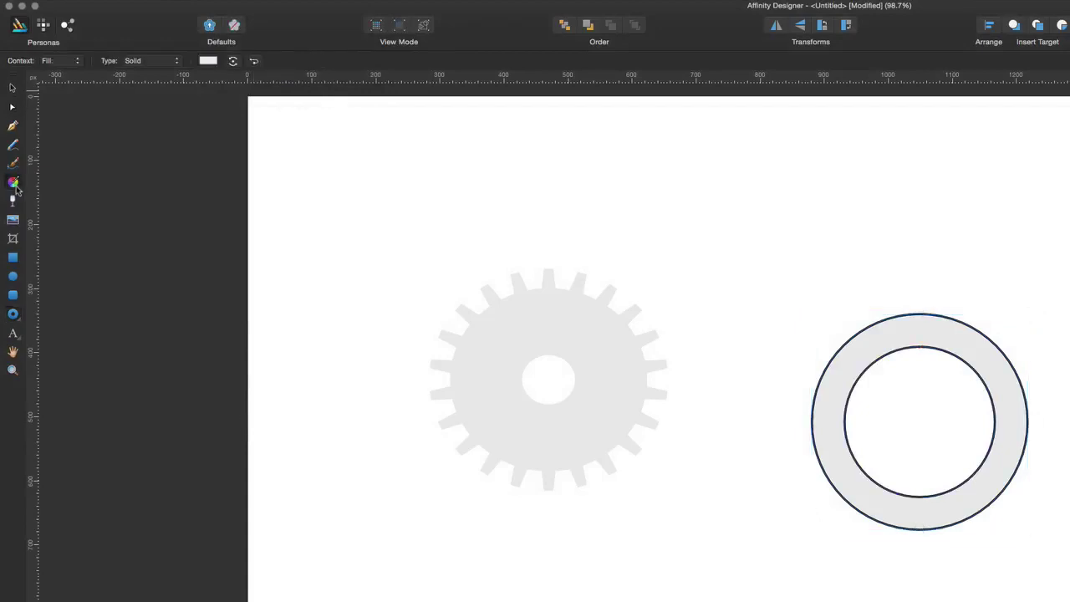
- Apply a linear gradient to the donut with an orange-red bottom stop and a red top stop
{"action": "left_click_drag", "start_coordinate": [932, 290], "coordinate": [885, 504]}
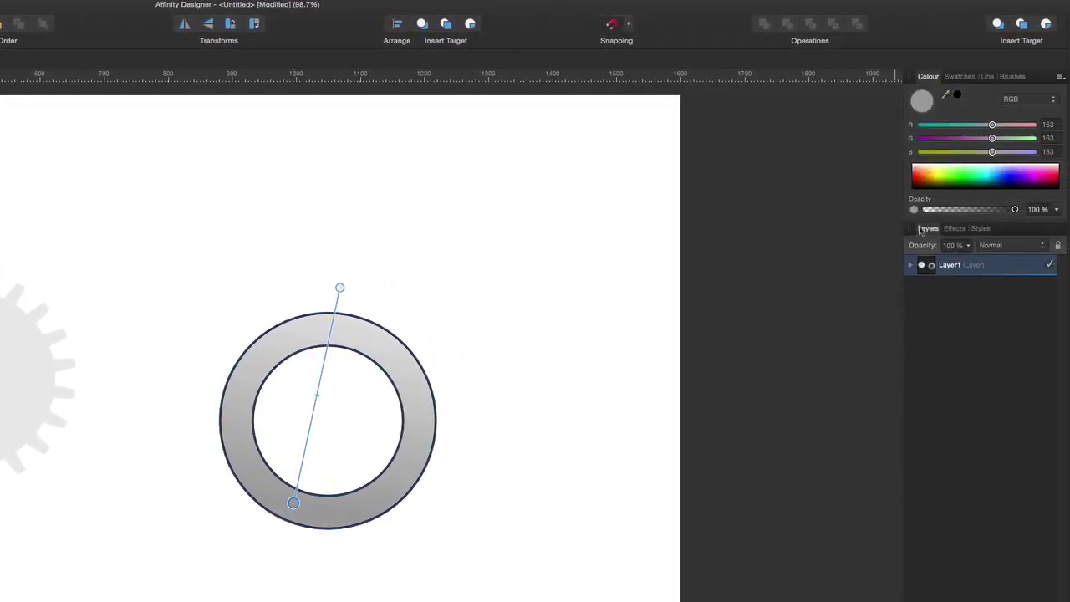
{"action": "left_click", "coordinate": [920, 176]}
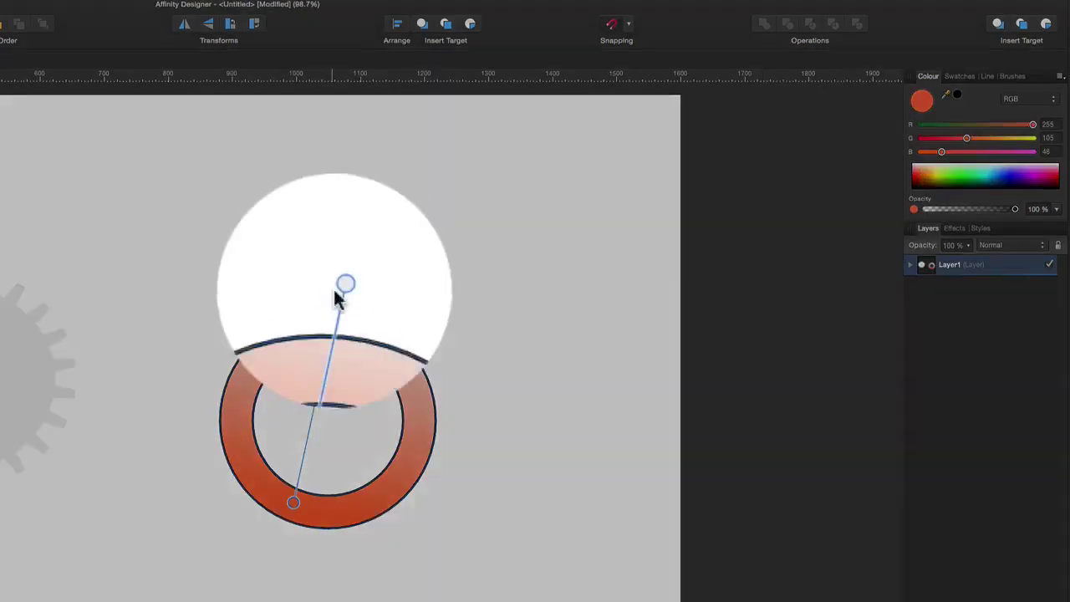
{"action": "left_click", "coordinate": [340, 289]}
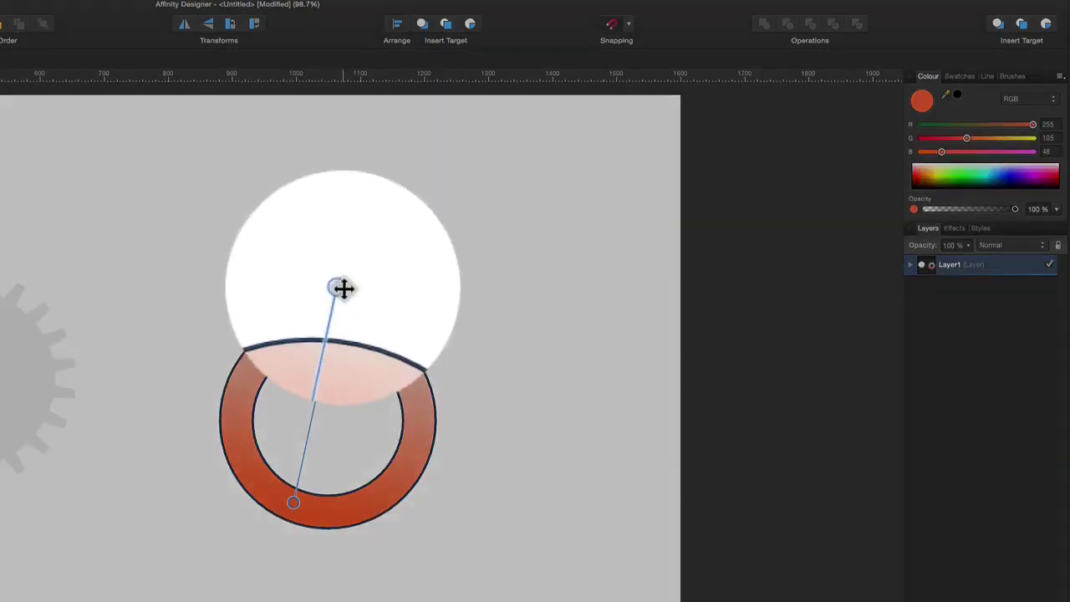
{"action": "left_click_drag", "start_coordinate": [343, 289], "coordinate": [987, 190]}
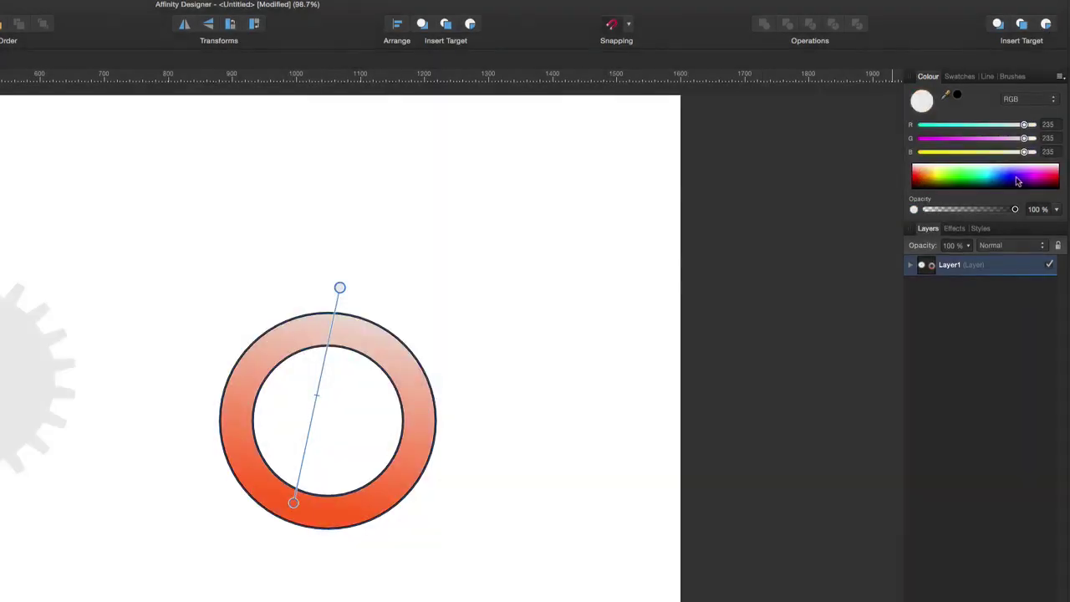
{"action": "left_click", "coordinate": [997, 173]}
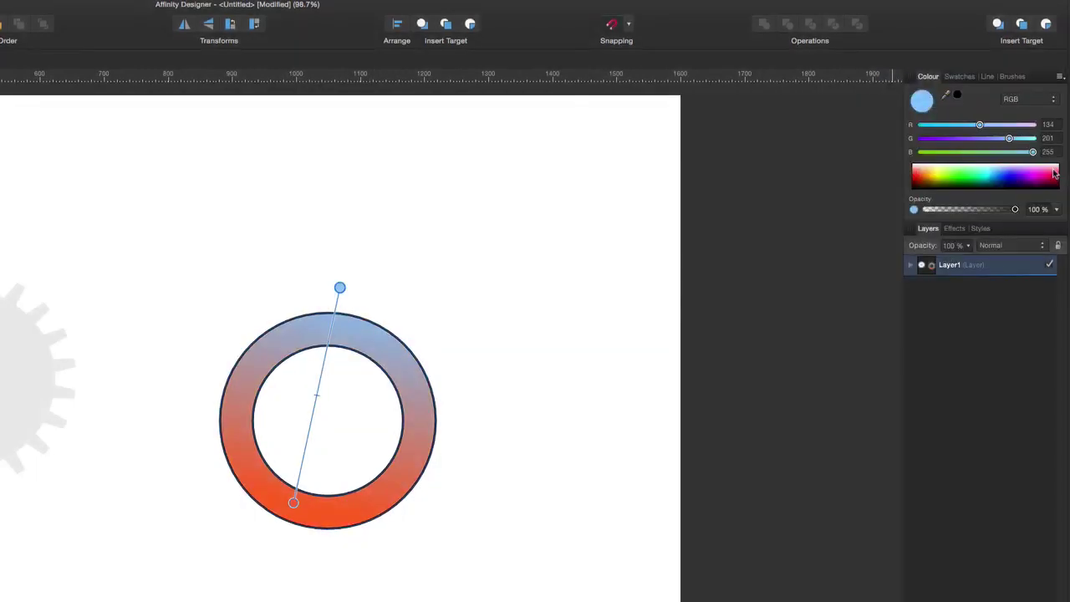
{"action": "left_click", "coordinate": [1055, 173]}
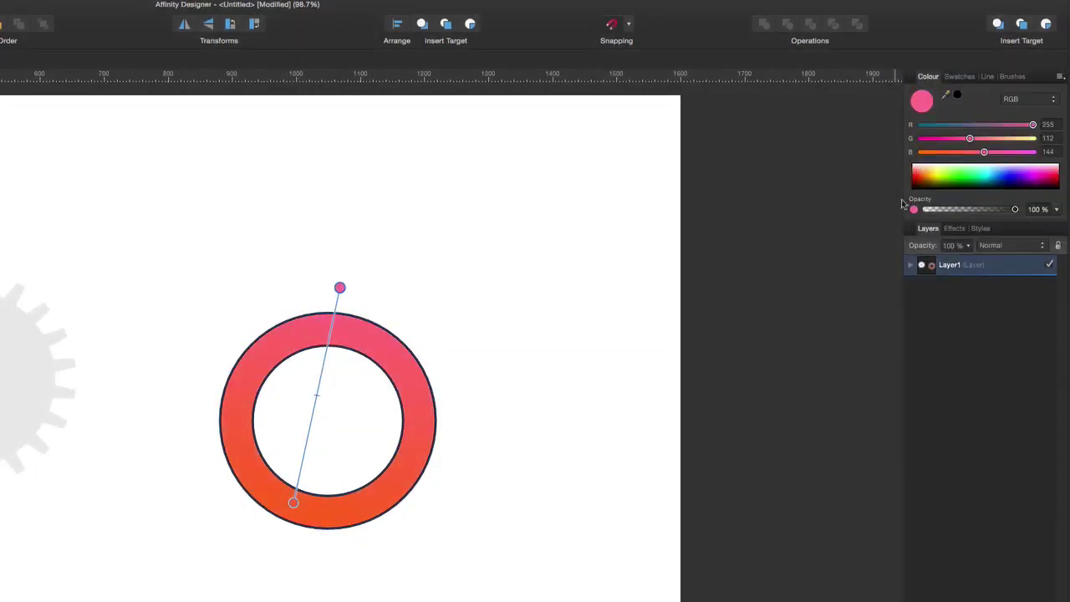
{"action": "left_click", "coordinate": [917, 179]}
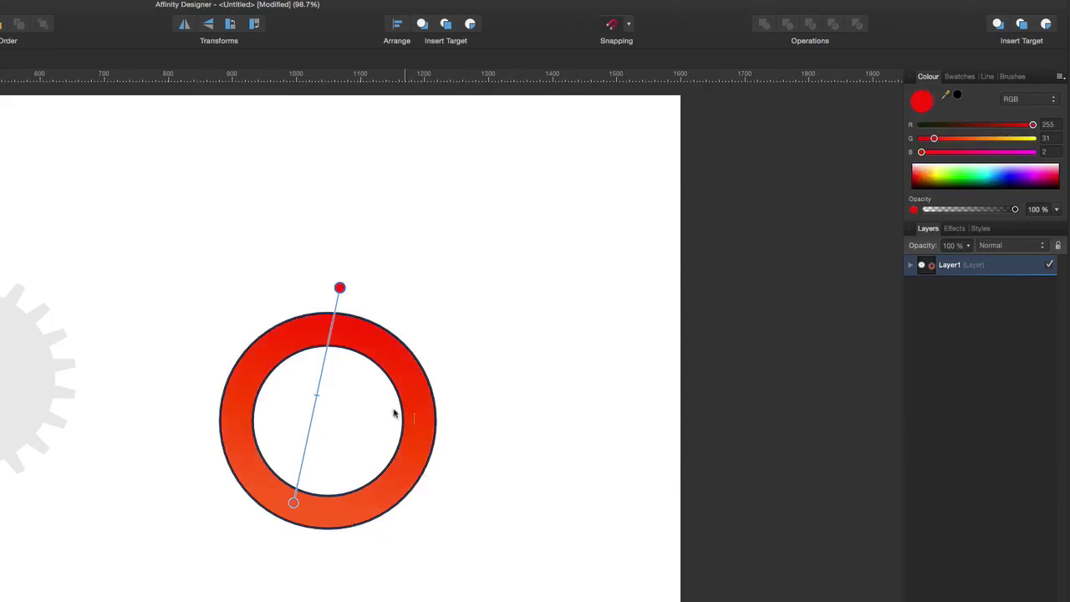
- Add a yellow middle stop, run the gradient vertically, and adjust its midpoint and yellow stop
{"action": "left_click", "coordinate": [313, 418]}
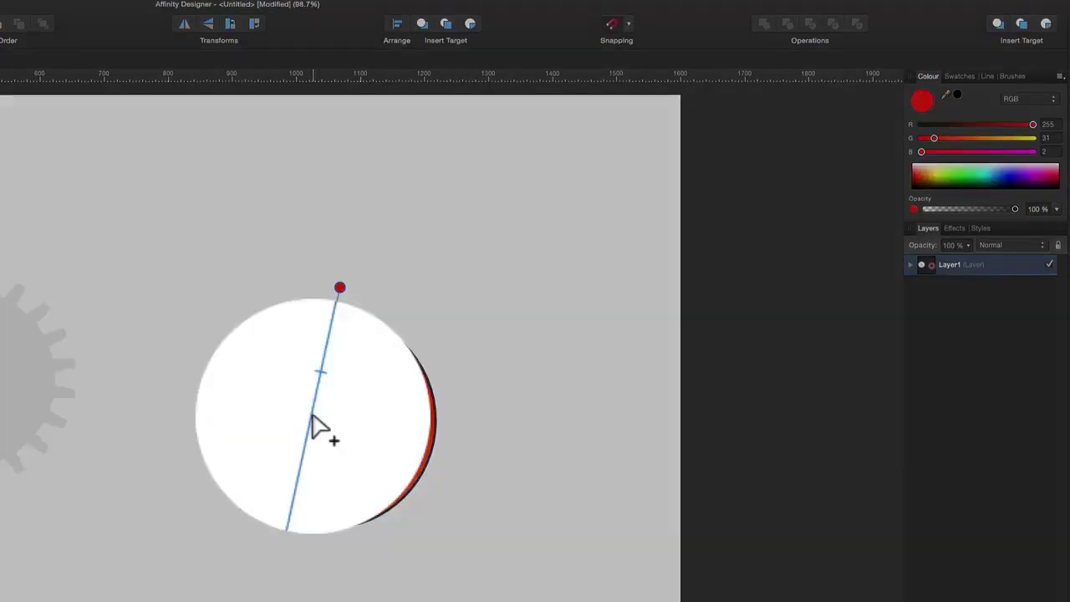
{"action": "left_click", "coordinate": [312, 418]}
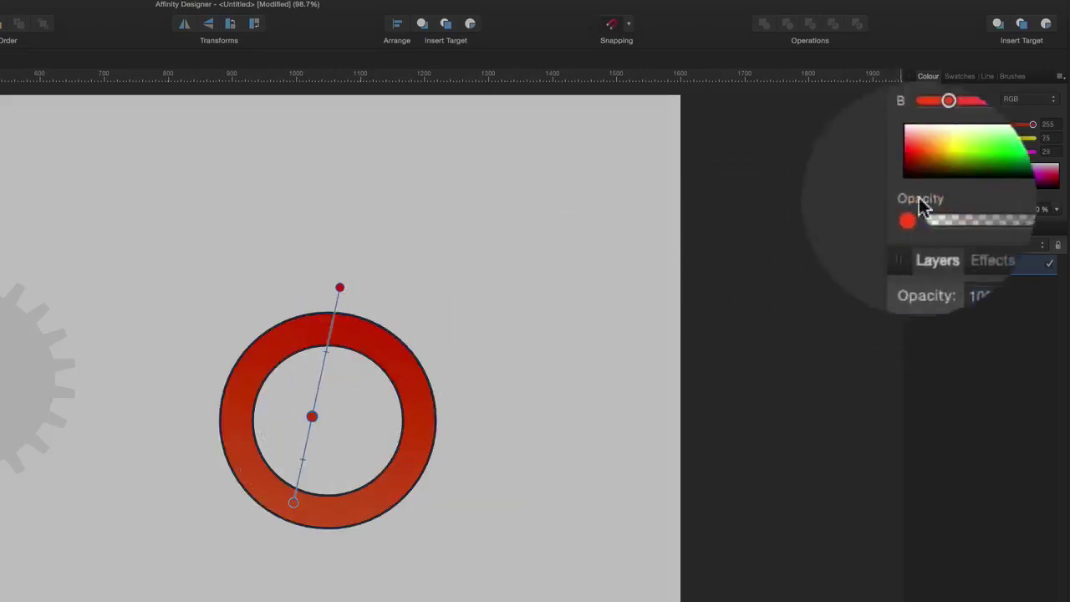
{"action": "left_click", "coordinate": [934, 177]}
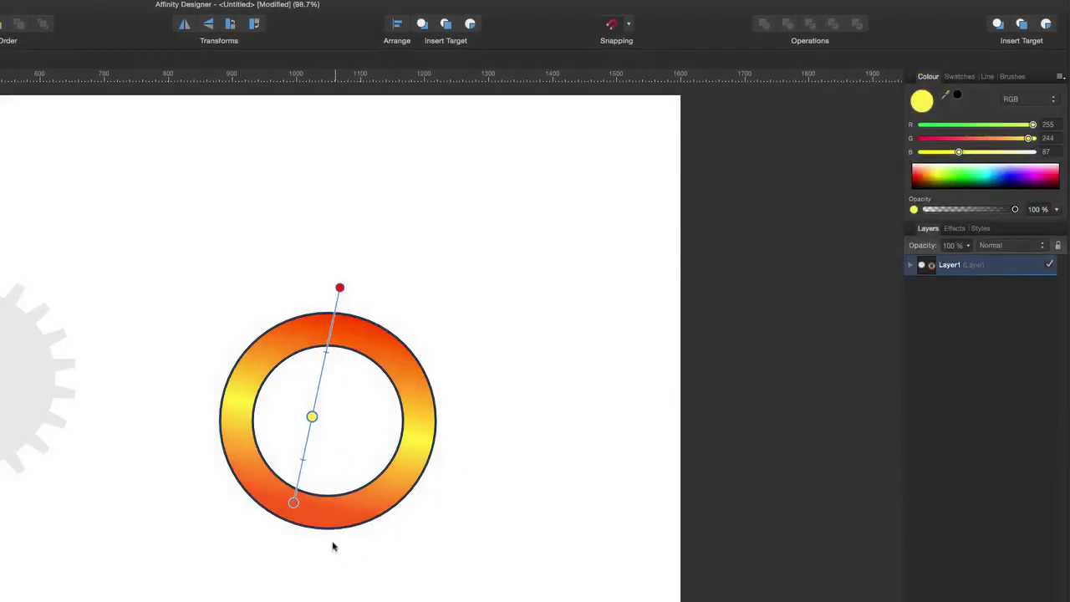
{"action": "left_click_drag", "start_coordinate": [336, 529], "coordinate": [326, 291]}
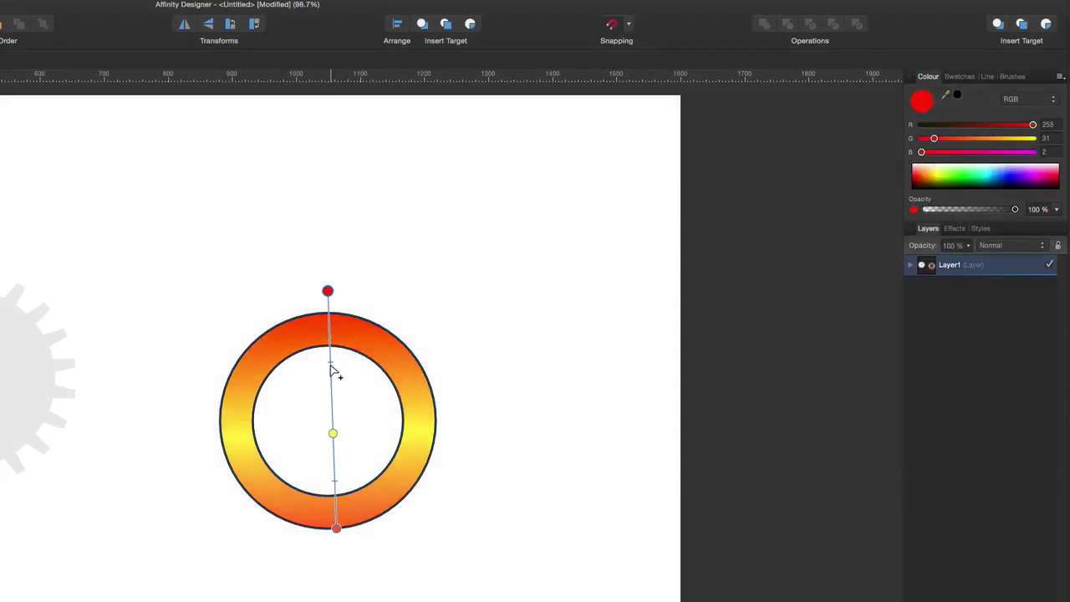
{"action": "mouse_move", "coordinate": [330, 362]}
{"action": "left_mouse_down"}
{"action": "mouse_move", "coordinate": [328, 334]}
{"action": "mouse_move", "coordinate": [331, 383]}
{"action": "mouse_move", "coordinate": [328, 347]}
{"action": "mouse_move", "coordinate": [344, 322]}
{"action": "mouse_move", "coordinate": [345, 349]}
{"action": "mouse_move", "coordinate": [346, 318]}
{"action": "left_mouse_up"}
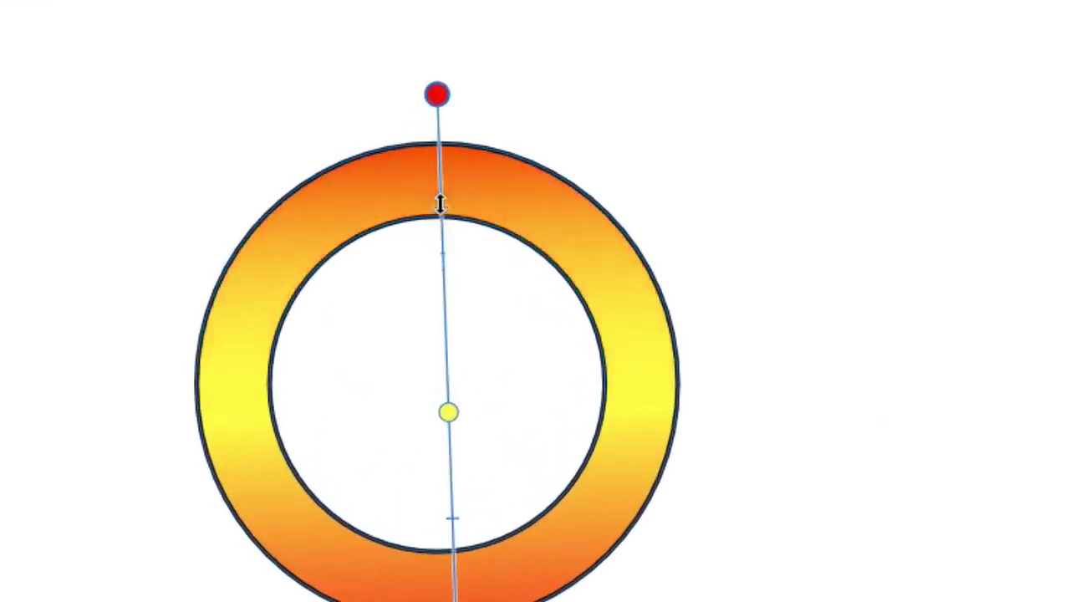
{"action": "left_click_drag", "start_coordinate": [440, 203], "coordinate": [441, 248]}
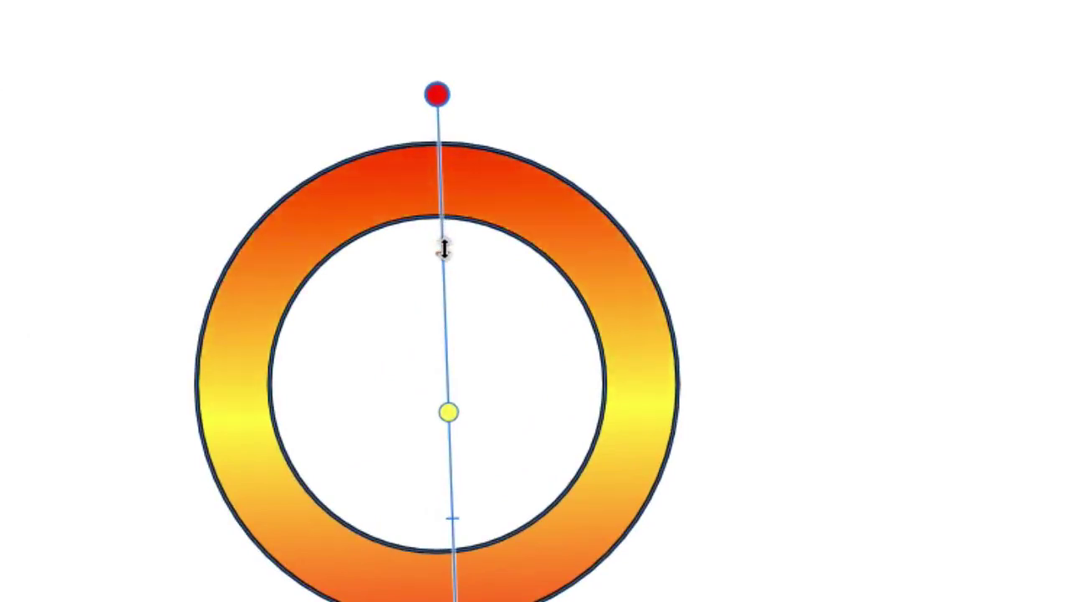
{"action": "left_click_drag", "start_coordinate": [447, 414], "coordinate": [448, 351]}
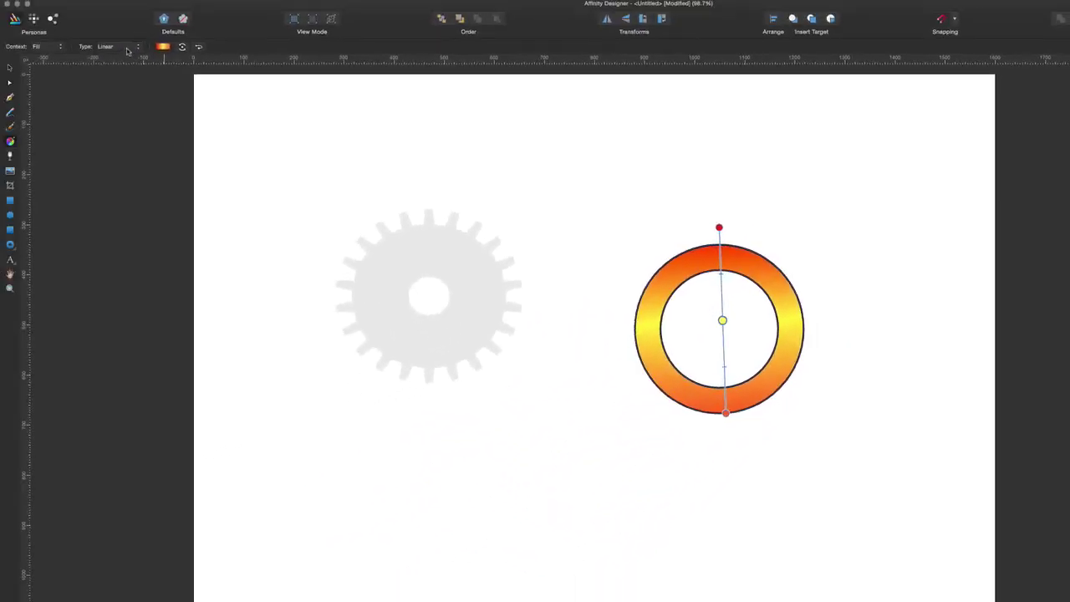
- Make the ring's gradient Elliptical and tilt it so the yellow band sits near the top
{"action": "left_click", "coordinate": [121, 46]}
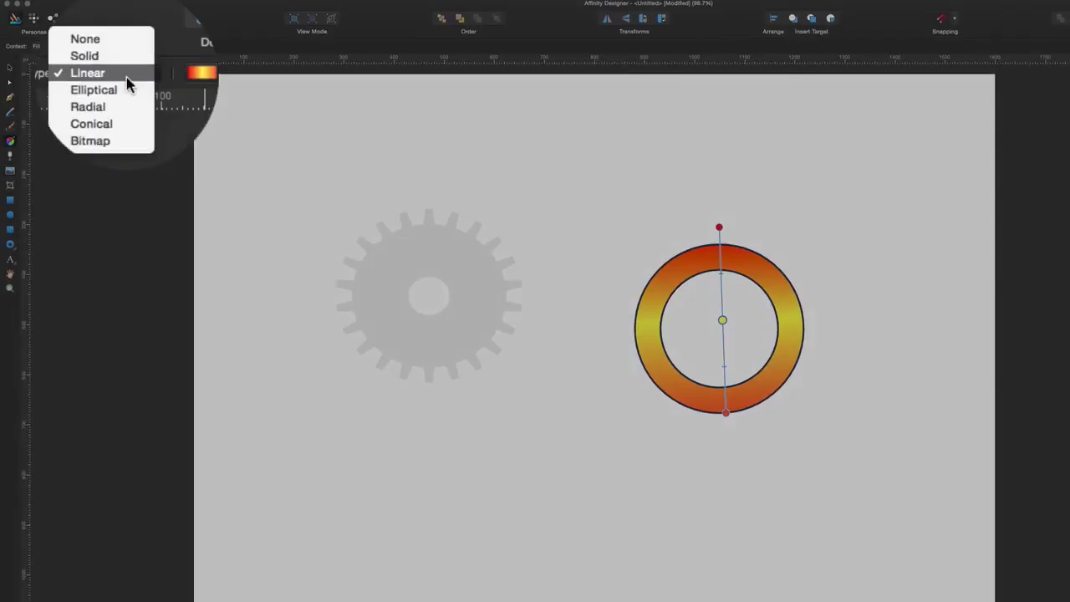
{"action": "left_click", "coordinate": [125, 88]}
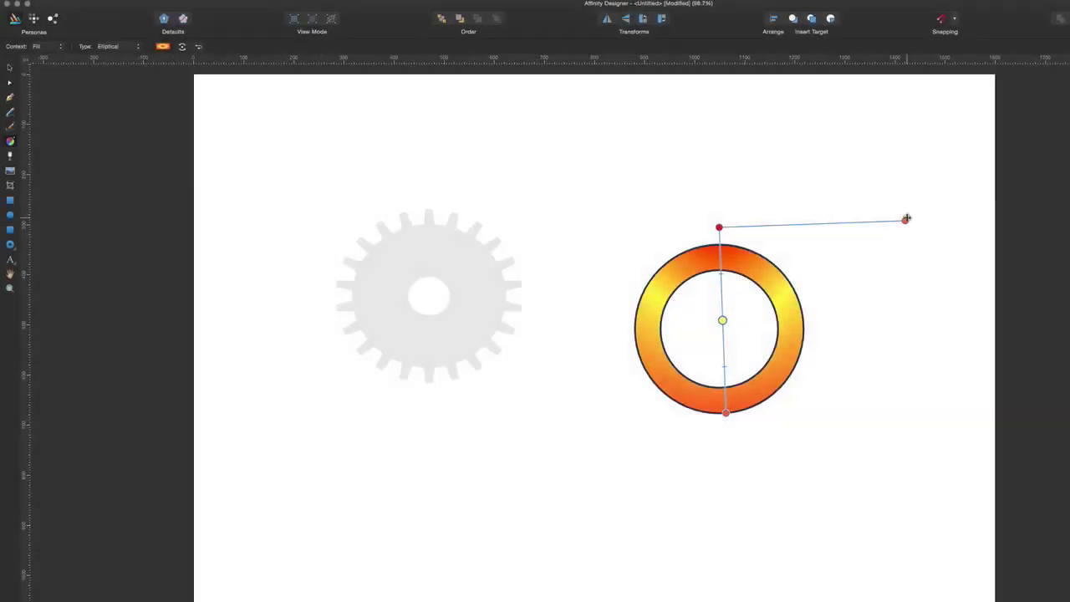
{"action": "left_click_drag", "start_coordinate": [906, 220], "coordinate": [877, 188]}
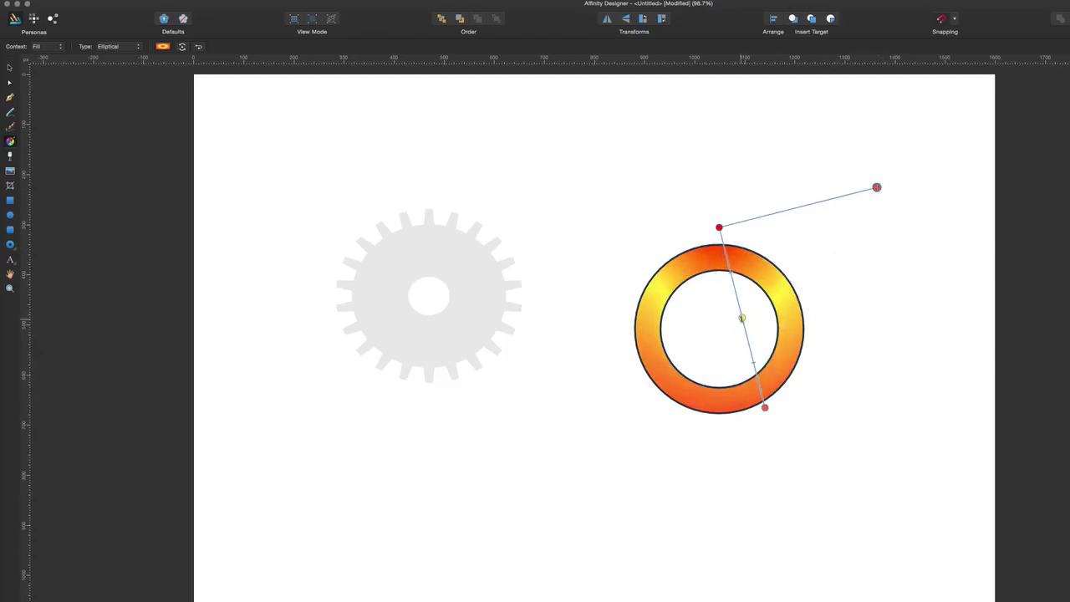
{"action": "left_click_drag", "start_coordinate": [741, 317], "coordinate": [729, 279]}
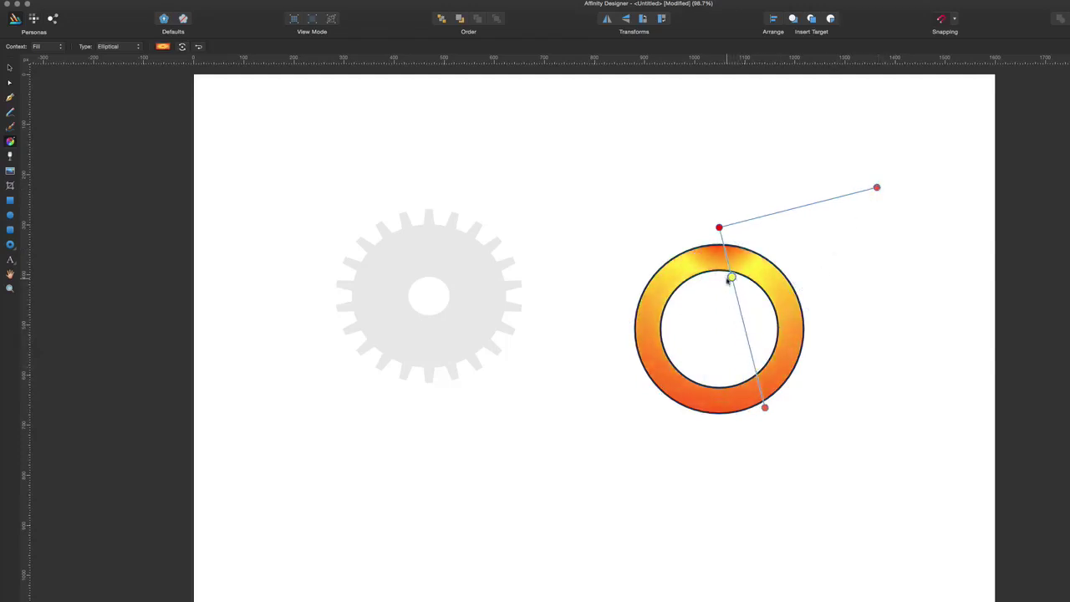
{"action": "left_click", "coordinate": [424, 255]}
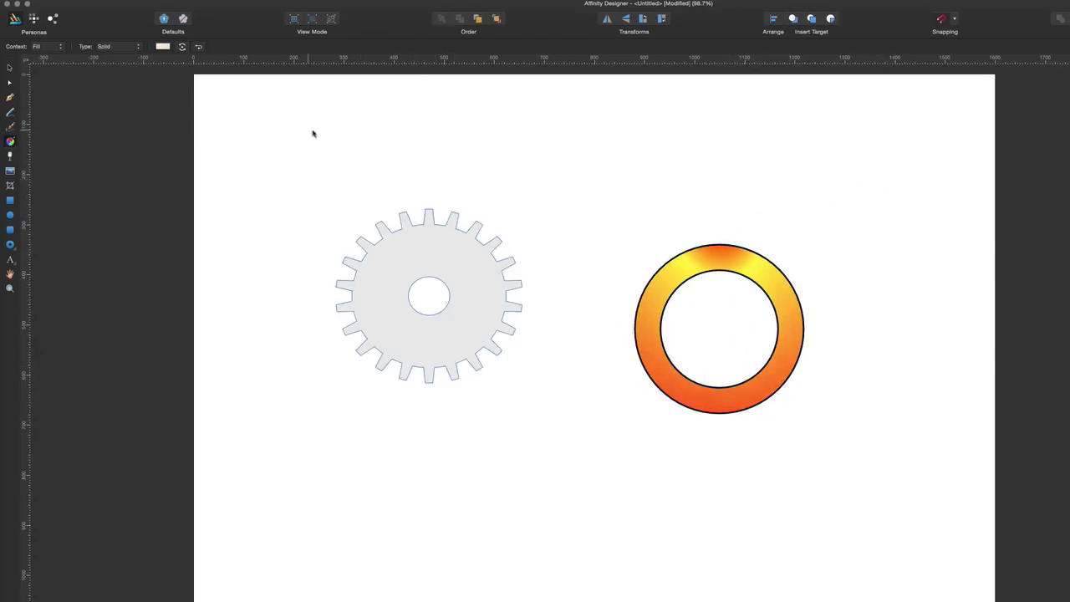
- Apply a cyan radial gradient to the cog and pull its end inside the gear
{"action": "left_click_drag", "start_coordinate": [405, 199], "coordinate": [414, 408]}
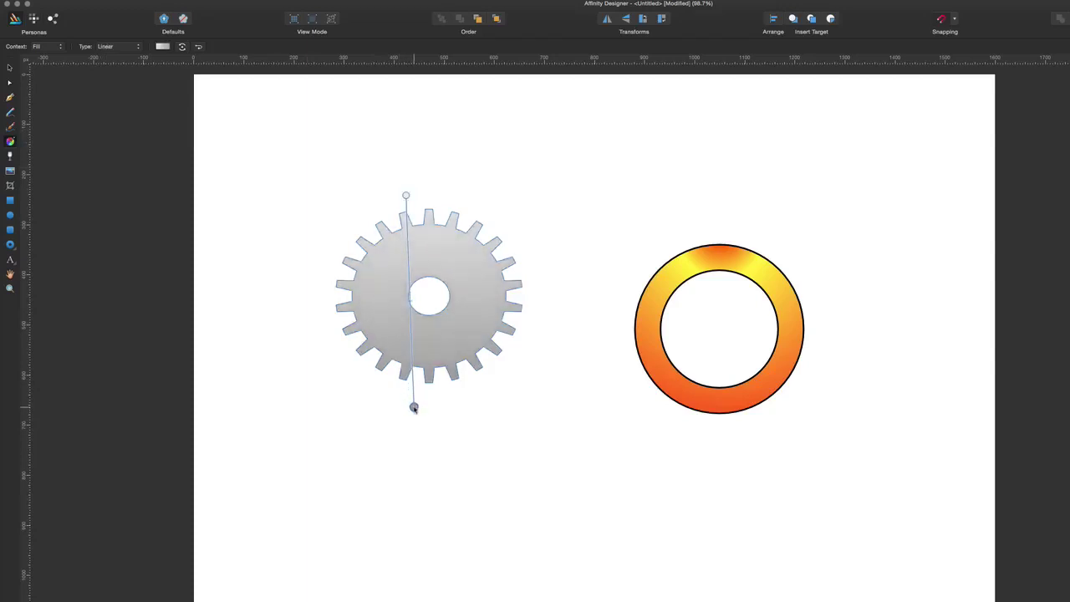
{"action": "left_click", "coordinate": [479, 277]}
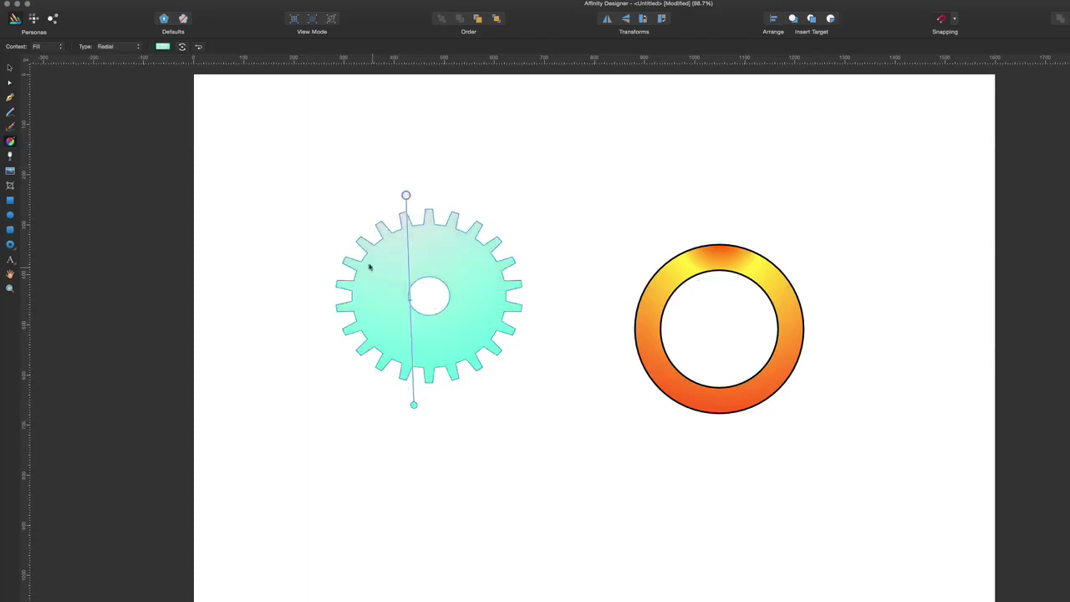
{"action": "left_click_drag", "start_coordinate": [406, 194], "coordinate": [416, 259]}
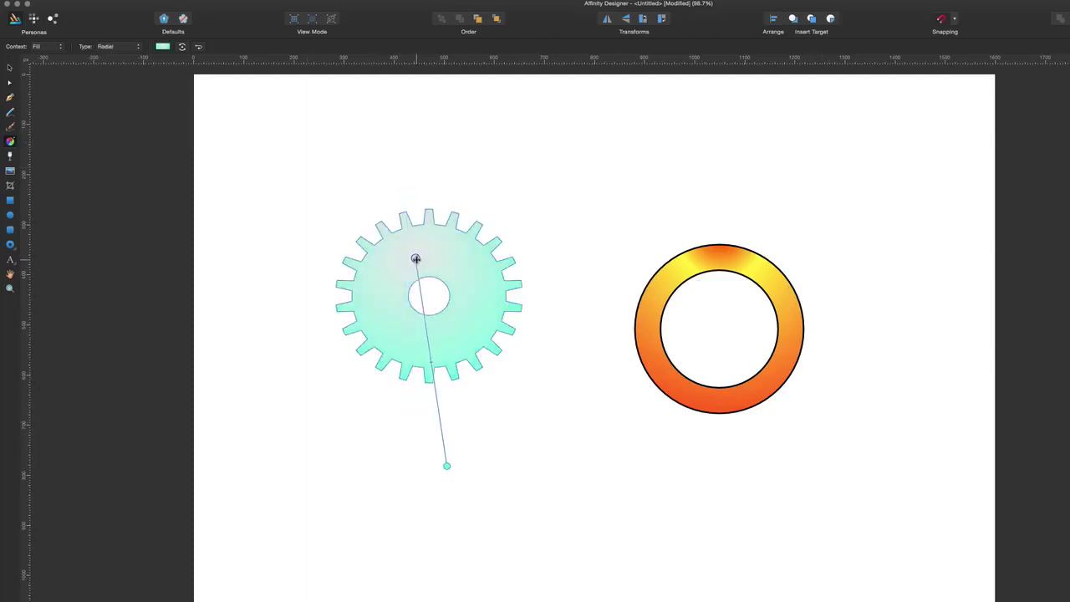
{"action": "left_click_drag", "start_coordinate": [447, 466], "coordinate": [474, 326]}
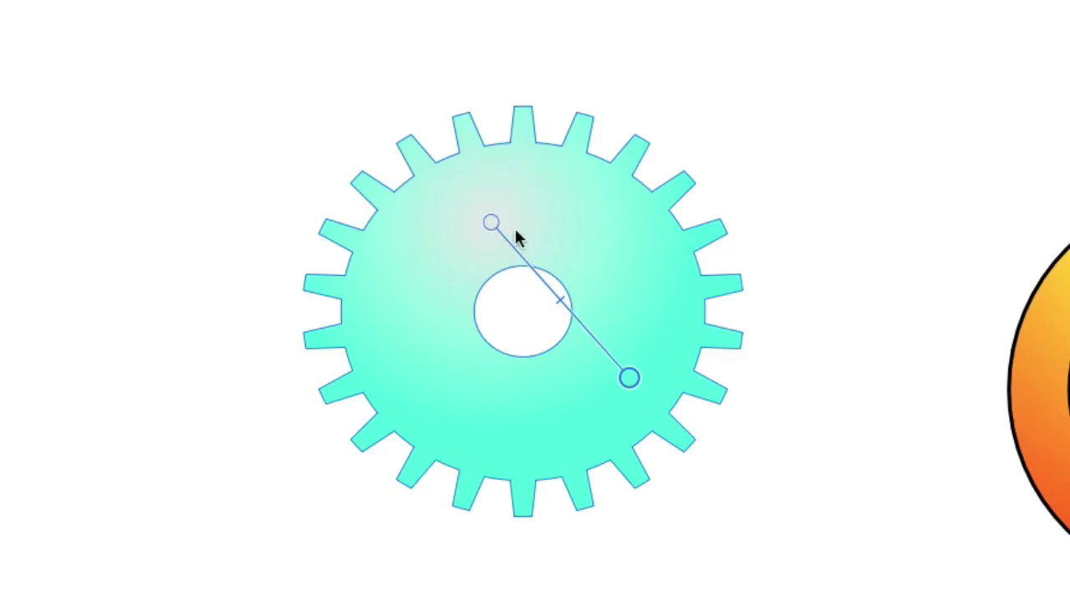
- Add colour stops, extend the deep blue end outward, and shift the gradient's start down-left
{"action": "left_click", "coordinate": [533, 271]}
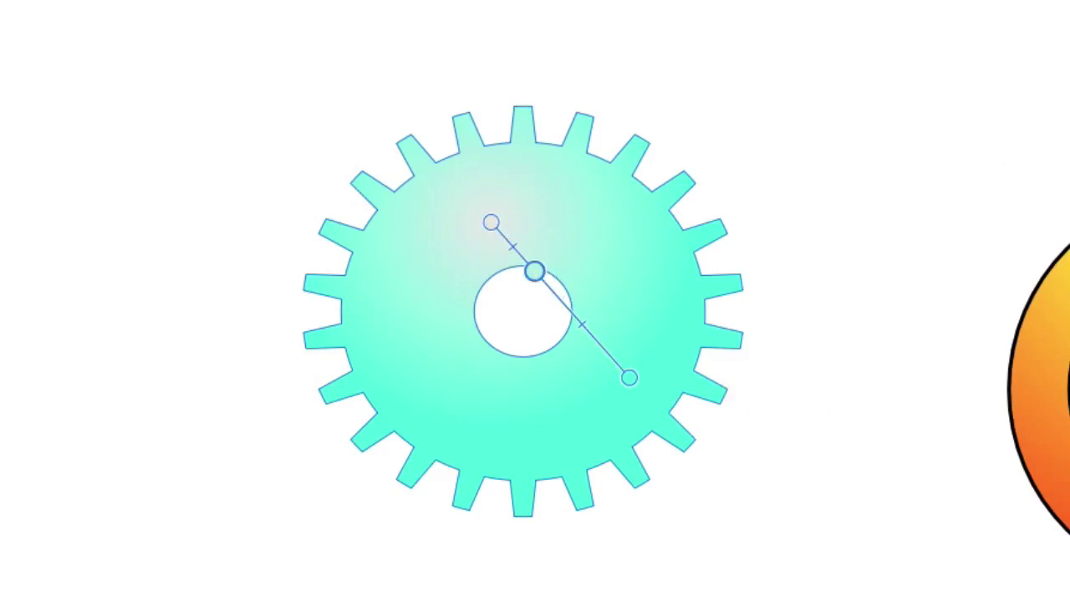
{"action": "left_click", "coordinate": [629, 380]}
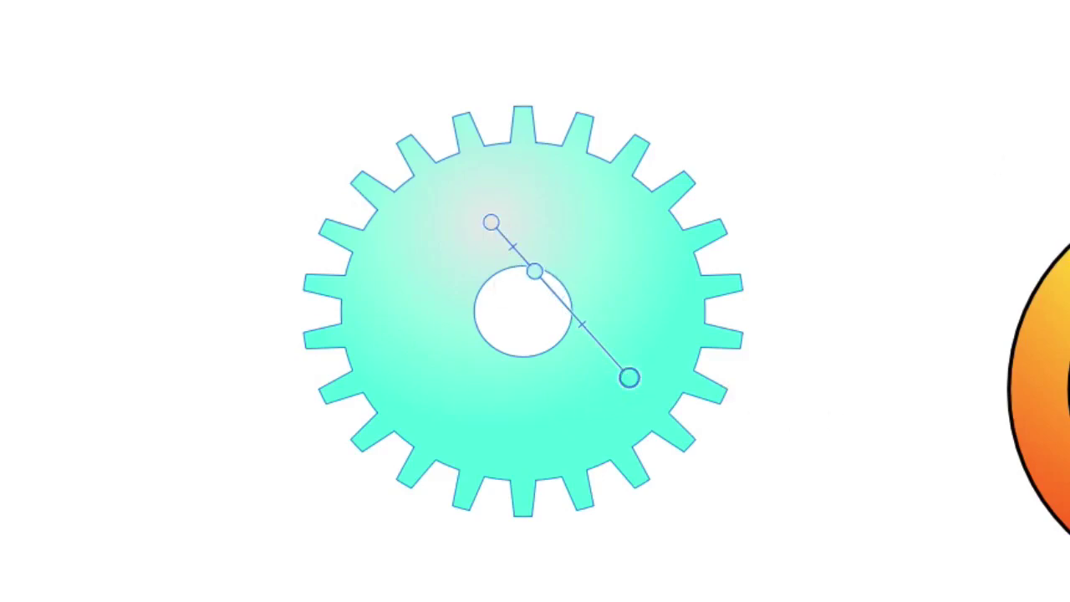
{"action": "left_click_drag", "start_coordinate": [628, 378], "coordinate": [636, 438]}
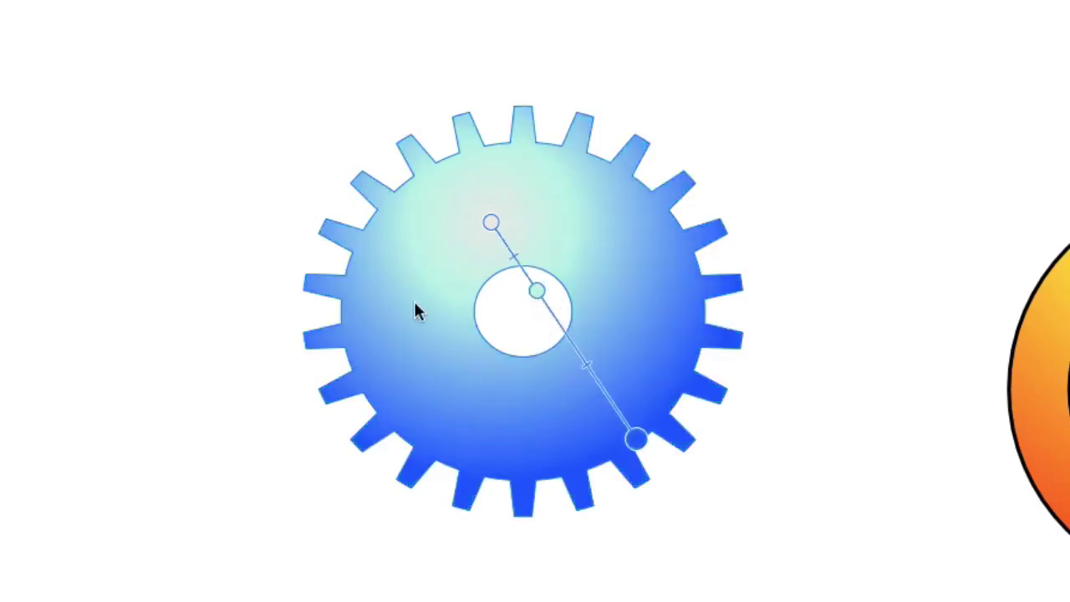
{"action": "left_click_drag", "start_coordinate": [494, 220], "coordinate": [468, 247]}
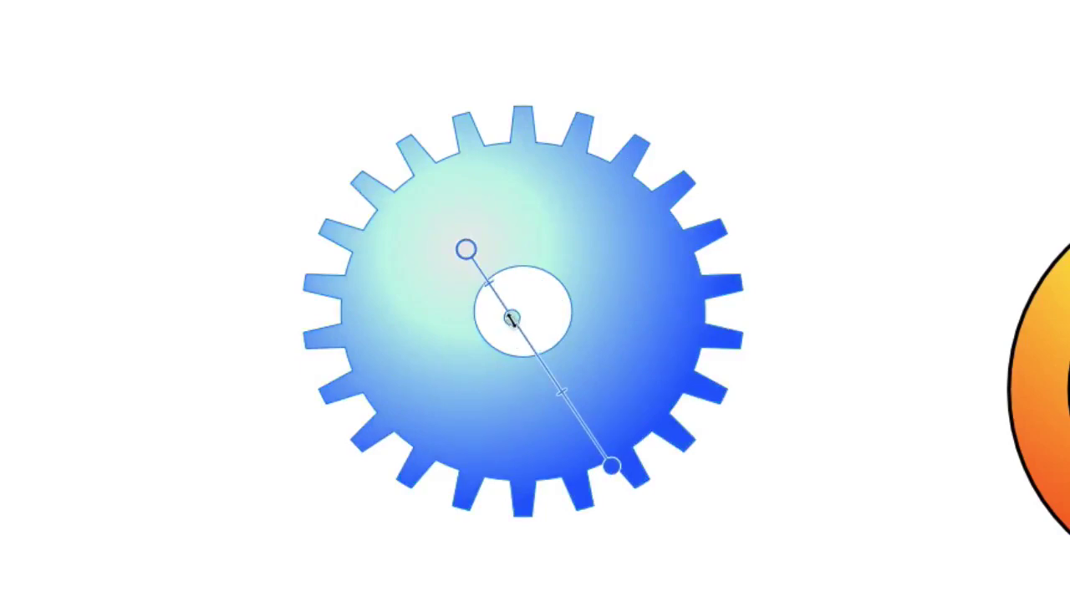
{"action": "left_click_drag", "start_coordinate": [511, 316], "coordinate": [489, 284]}
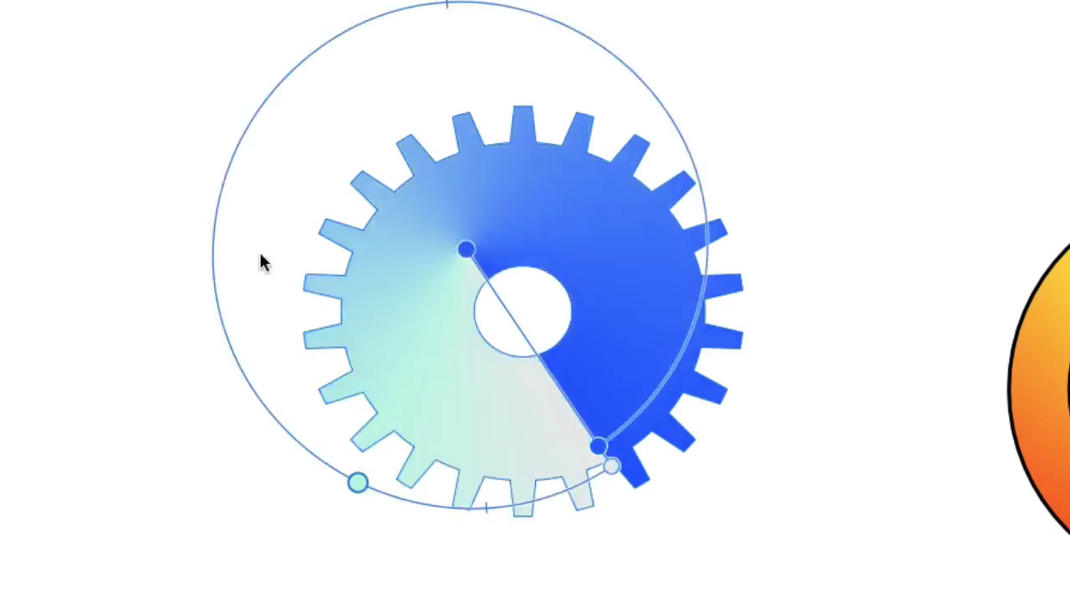
- Centre the conical gradient on the hole, shrink it inside the teeth, and rotate its seam downward
{"action": "left_click_drag", "start_coordinate": [468, 249], "coordinate": [522, 311]}
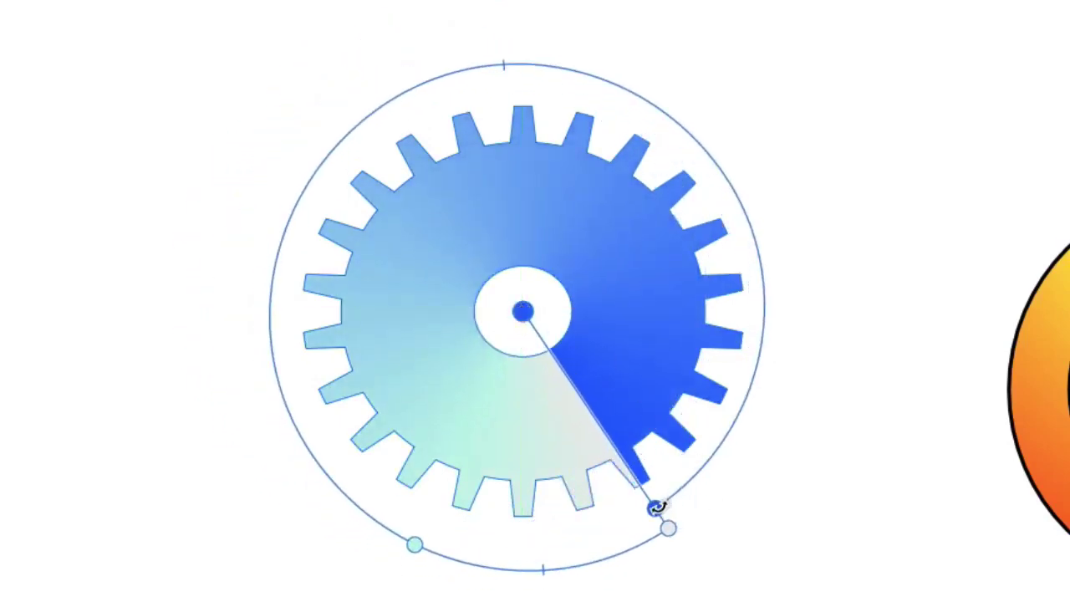
{"action": "left_click_drag", "start_coordinate": [654, 508], "coordinate": [566, 459]}
{"action": "left_click_drag", "start_coordinate": [416, 420], "coordinate": [397, 357]}
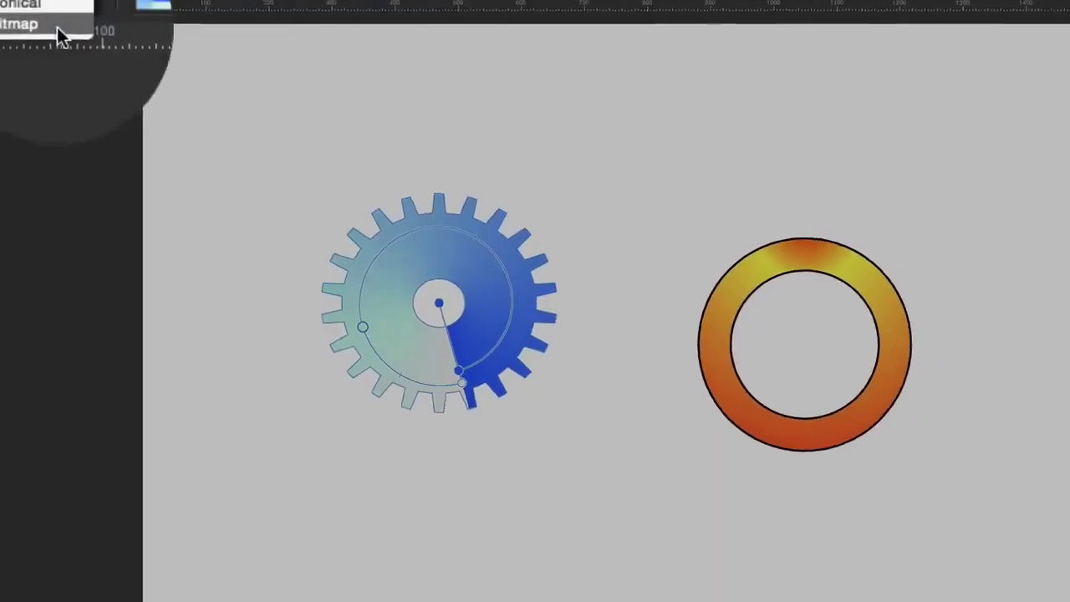
- Fill the cog with the bitmap DeerPark 00370.jpg from the Pictures folder
{"action": "left_click", "coordinate": [57, 26]}
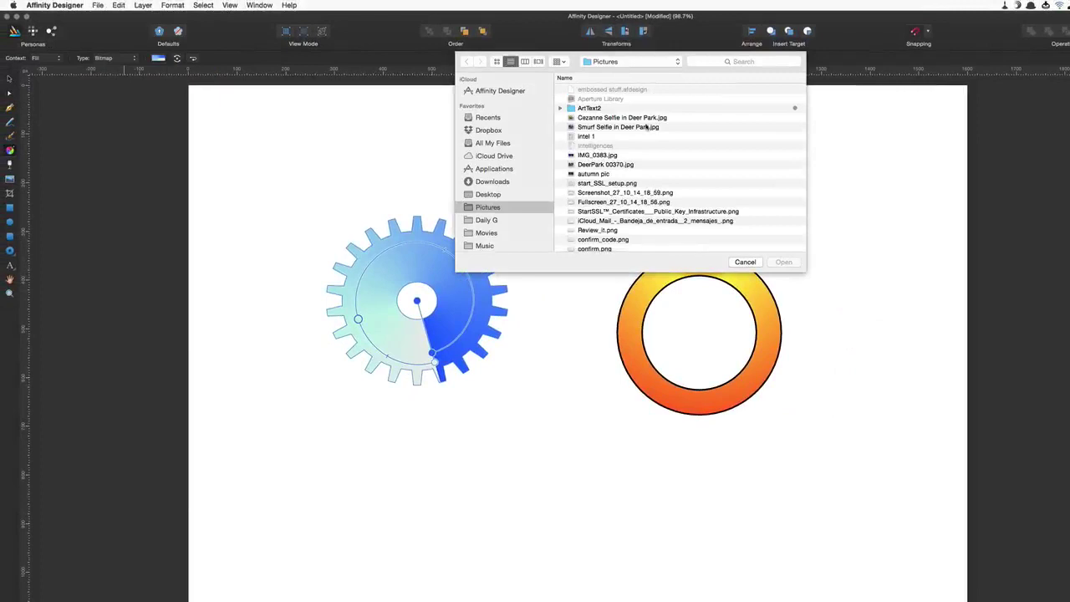
{"action": "left_click", "coordinate": [641, 119]}
{"action": "left_click", "coordinate": [652, 164]}
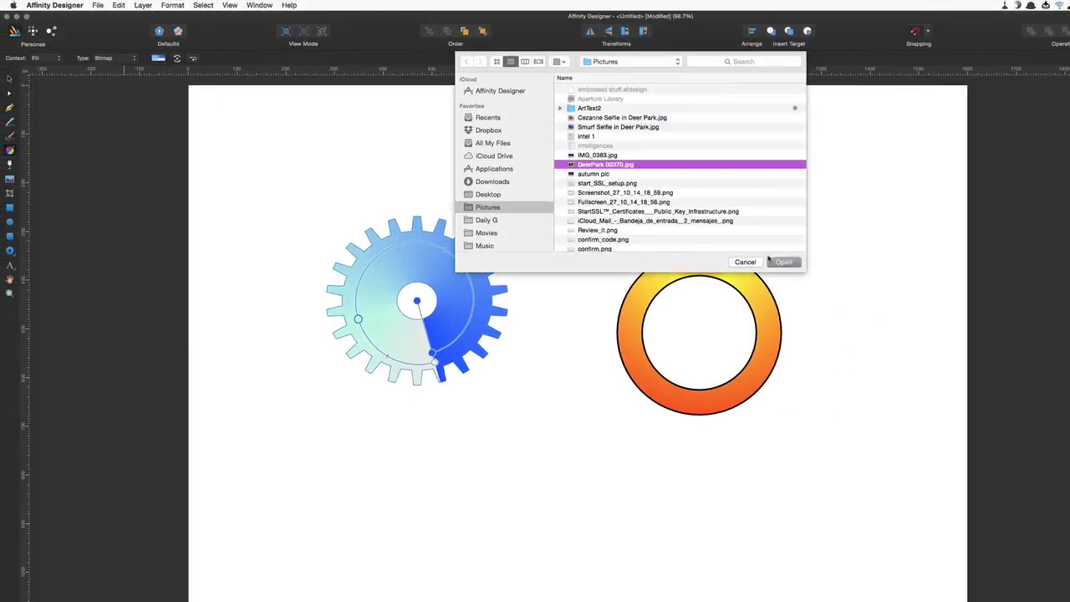
{"action": "left_click", "coordinate": [779, 262]}
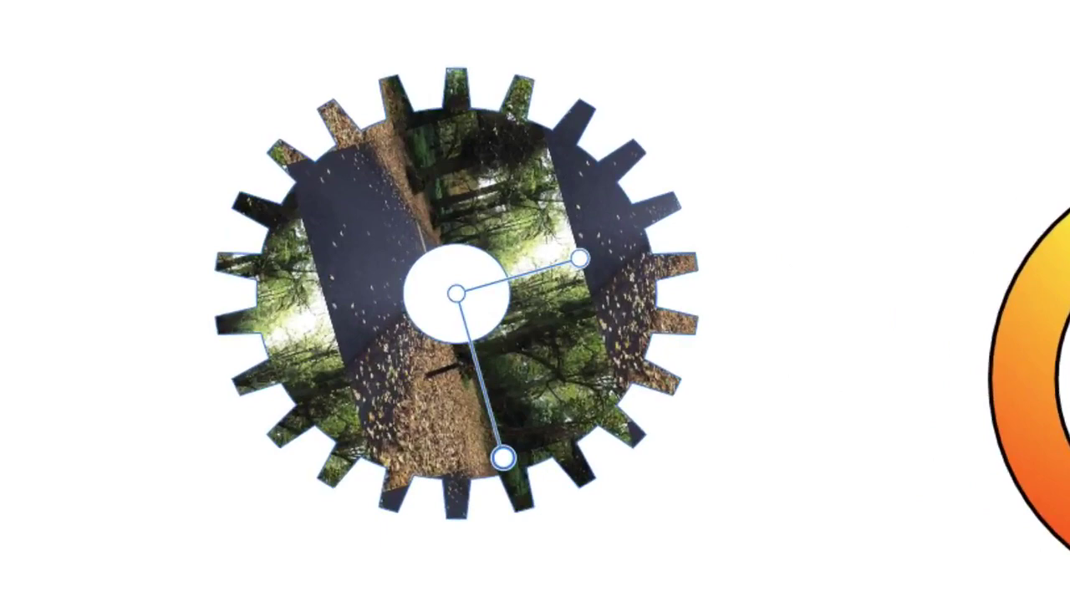
- Rotate the forest photo upright inside the cog and stretch it horizontally
{"action": "left_click_drag", "start_coordinate": [584, 265], "coordinate": [456, 5]}
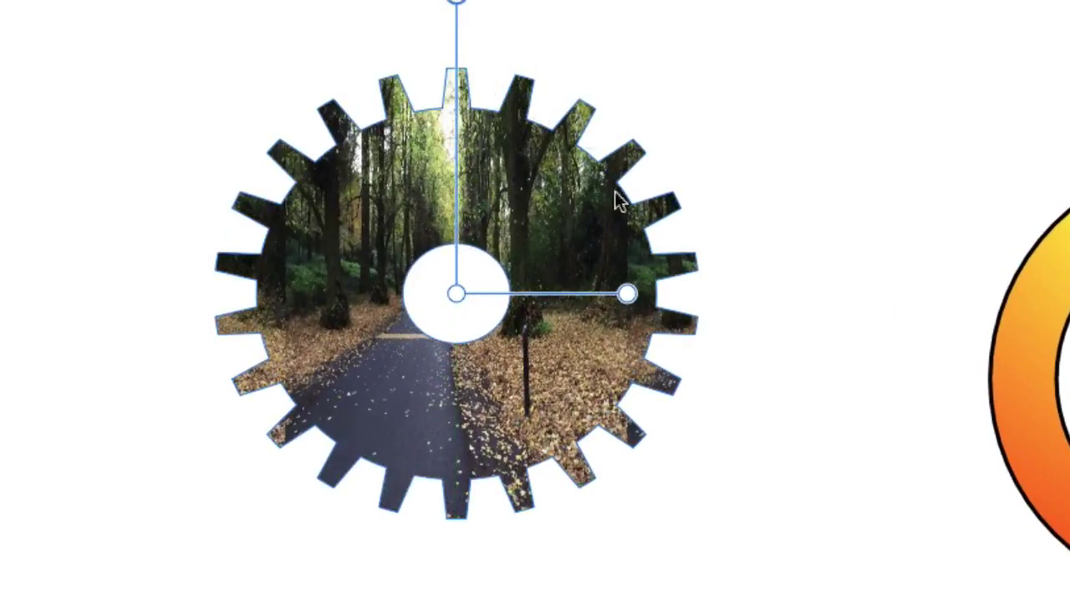
{"action": "left_click_drag", "start_coordinate": [625, 296], "coordinate": [812, 294]}
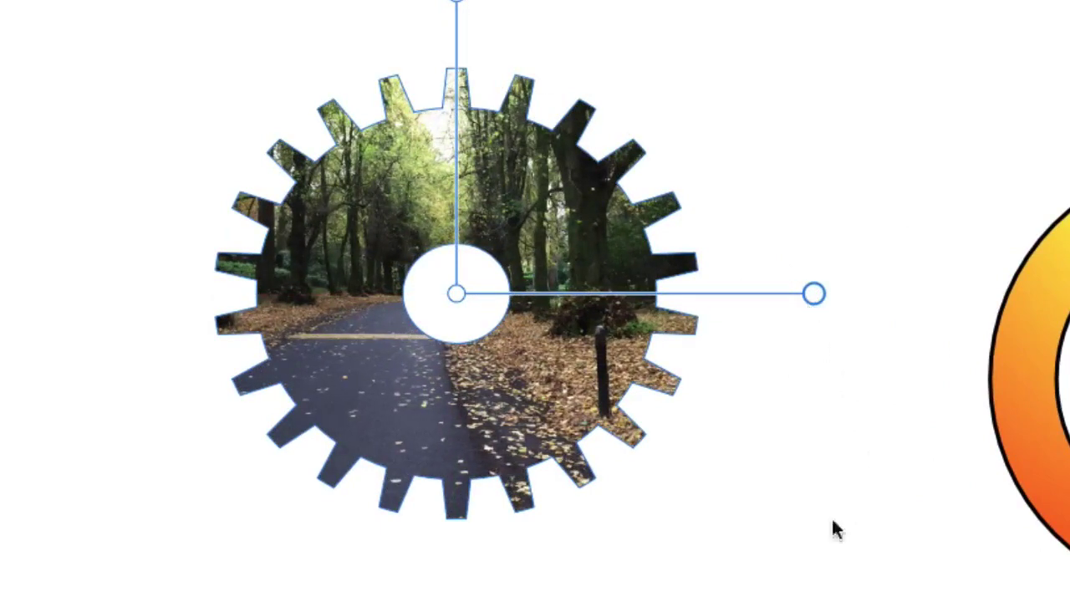
{"action": "left_click", "coordinate": [809, 540]}
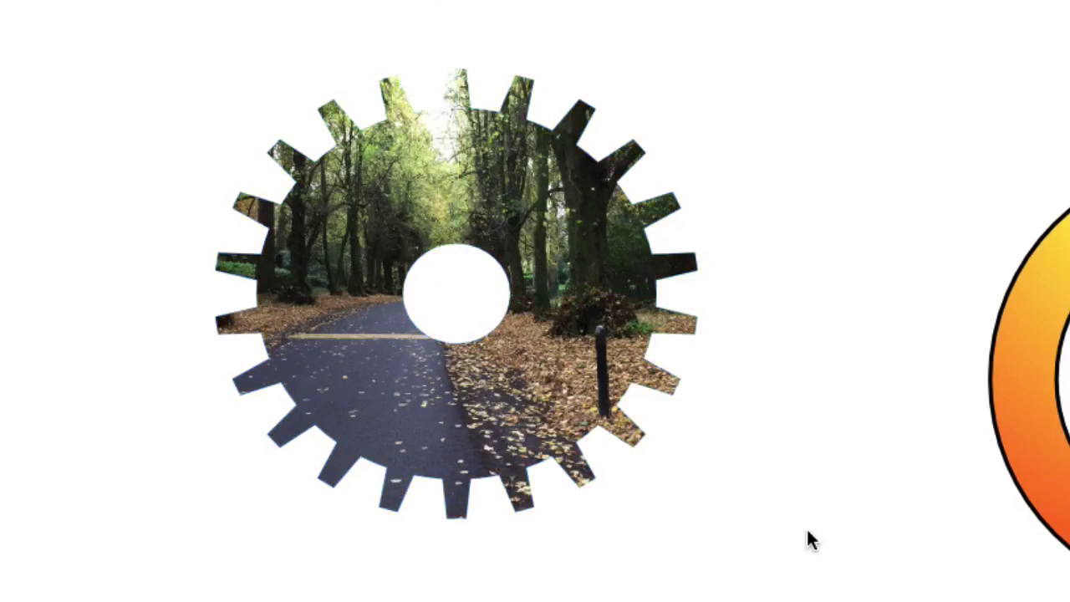